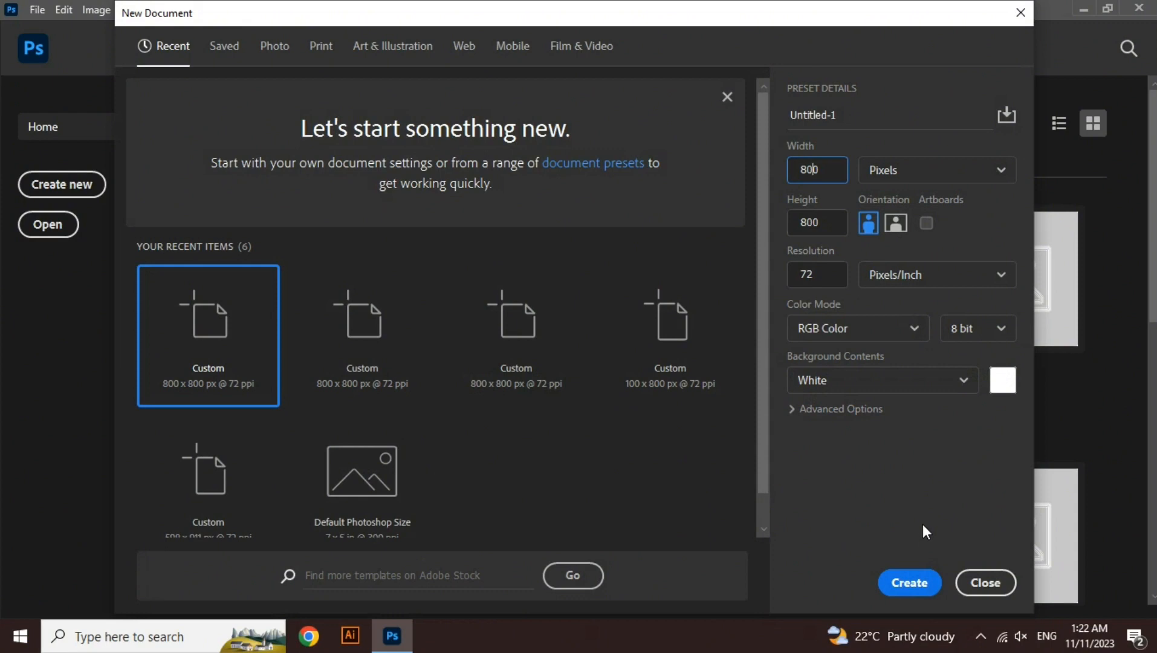
Create an 800 x 800 pixel RGB document at 72 pixels/inch with a white background and hide the rulers
left_click(911, 583)
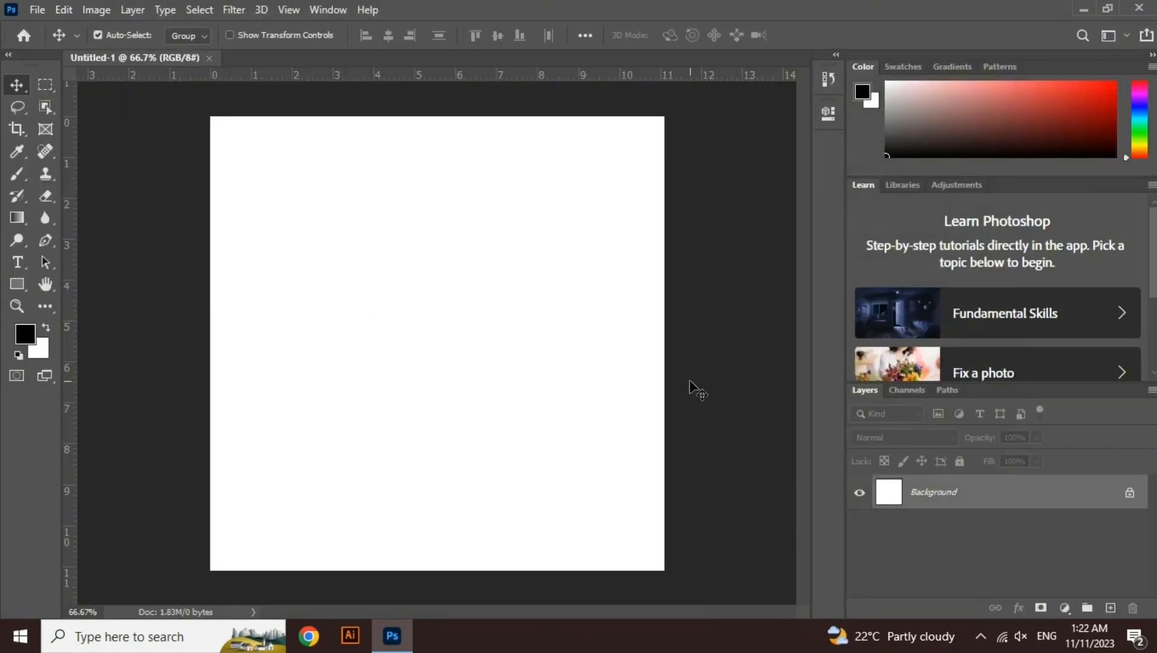
key("ctrl+r")
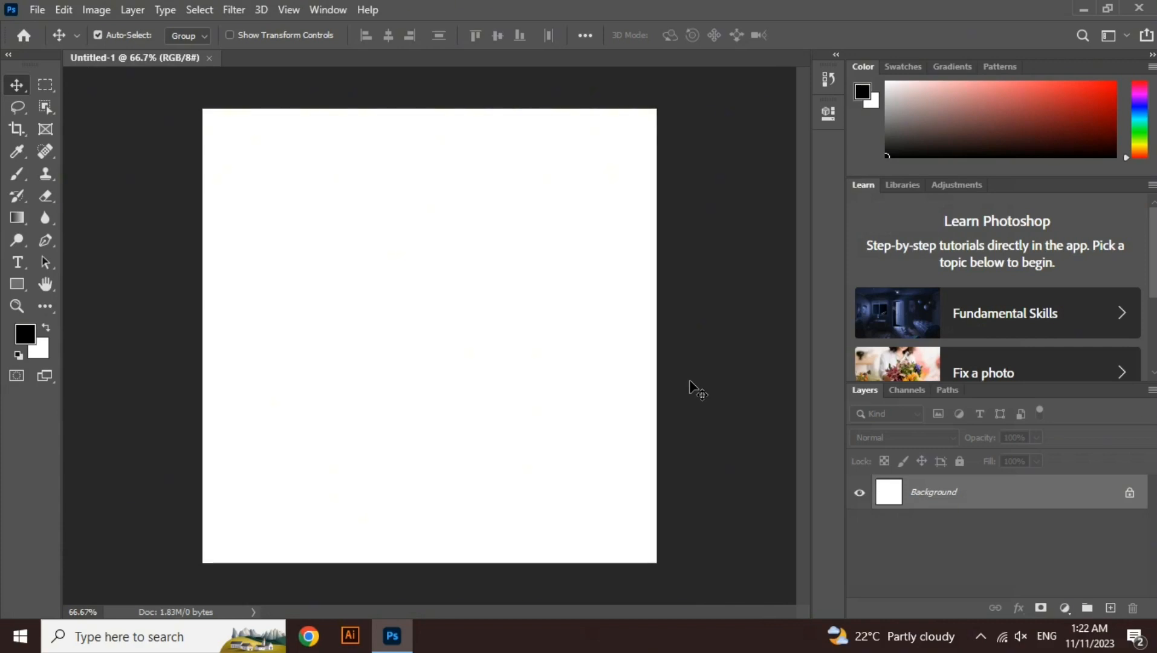
scroll(697, 390, "up", 1)
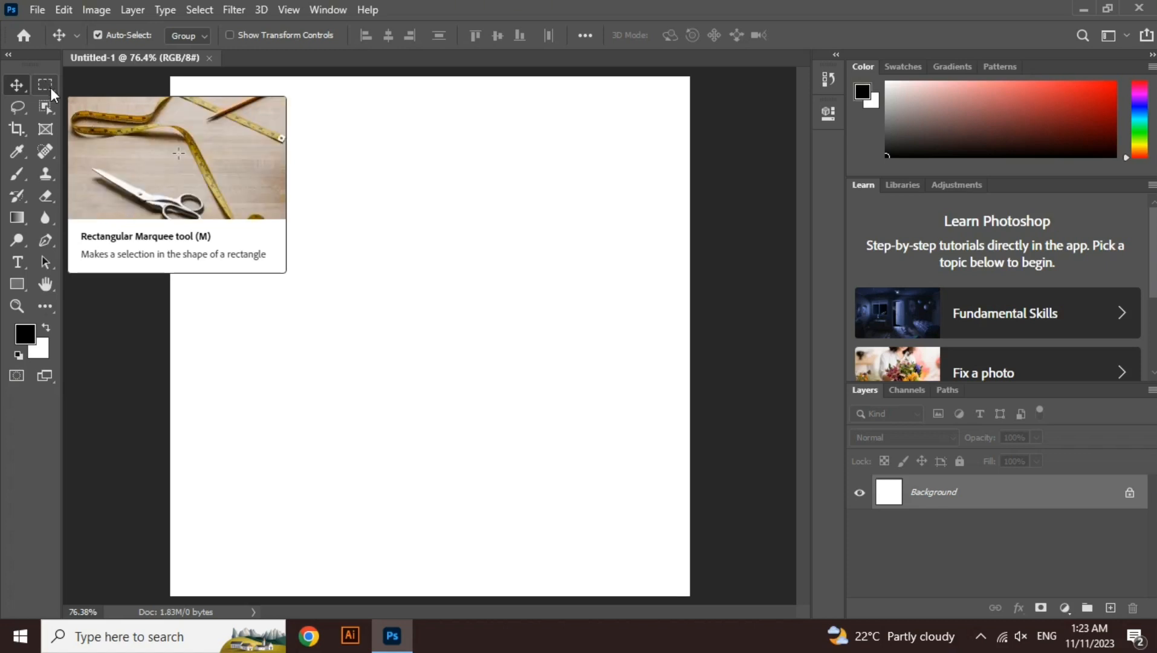
Set the foreground color to the light red e64848
left_click(24, 330)
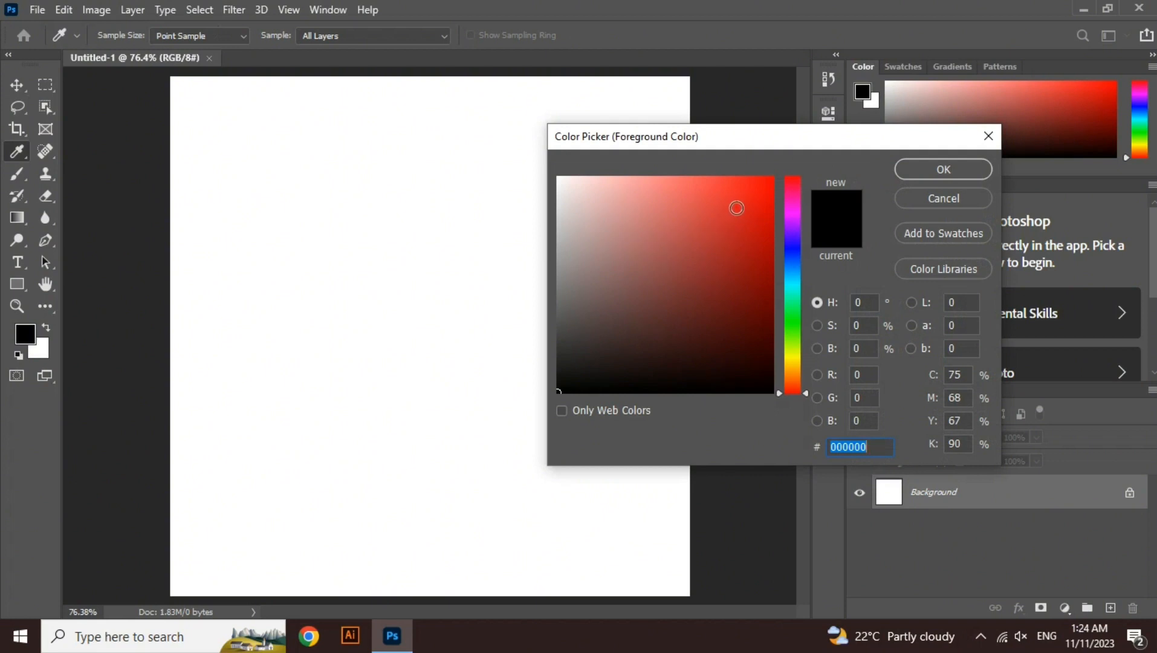
left_click(706, 198)
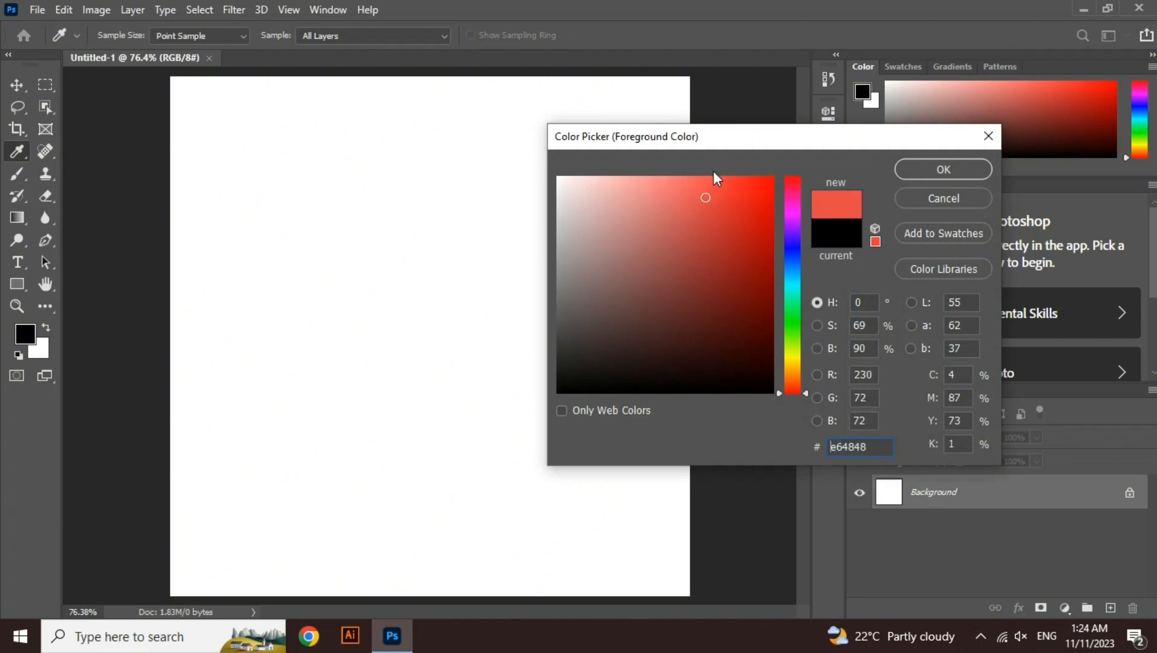
left_click(955, 170)
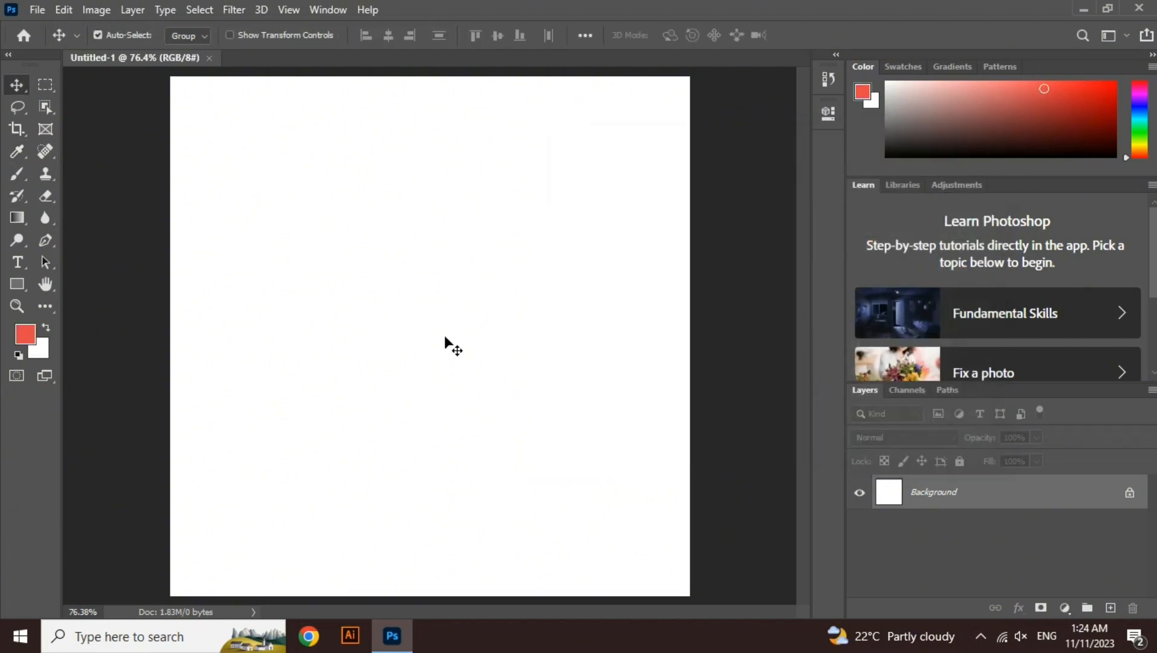
Set the background color to the turquoise 5ff3ee
left_click(40, 349)
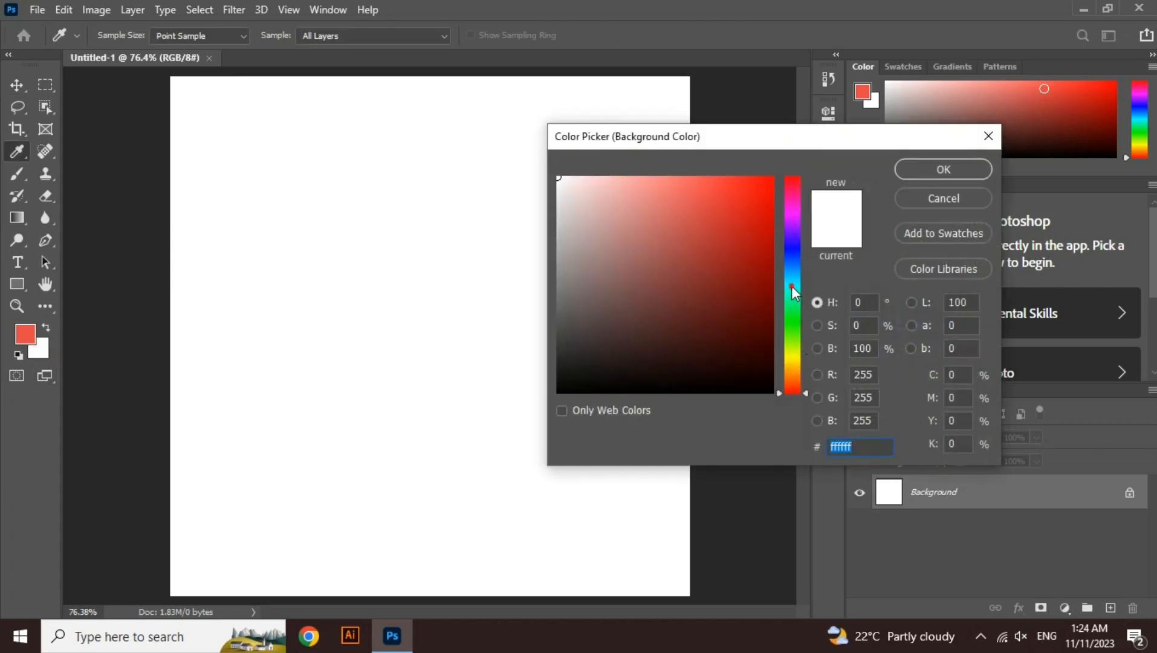
left_click(792, 287)
left_click(689, 186)
left_click(930, 175)
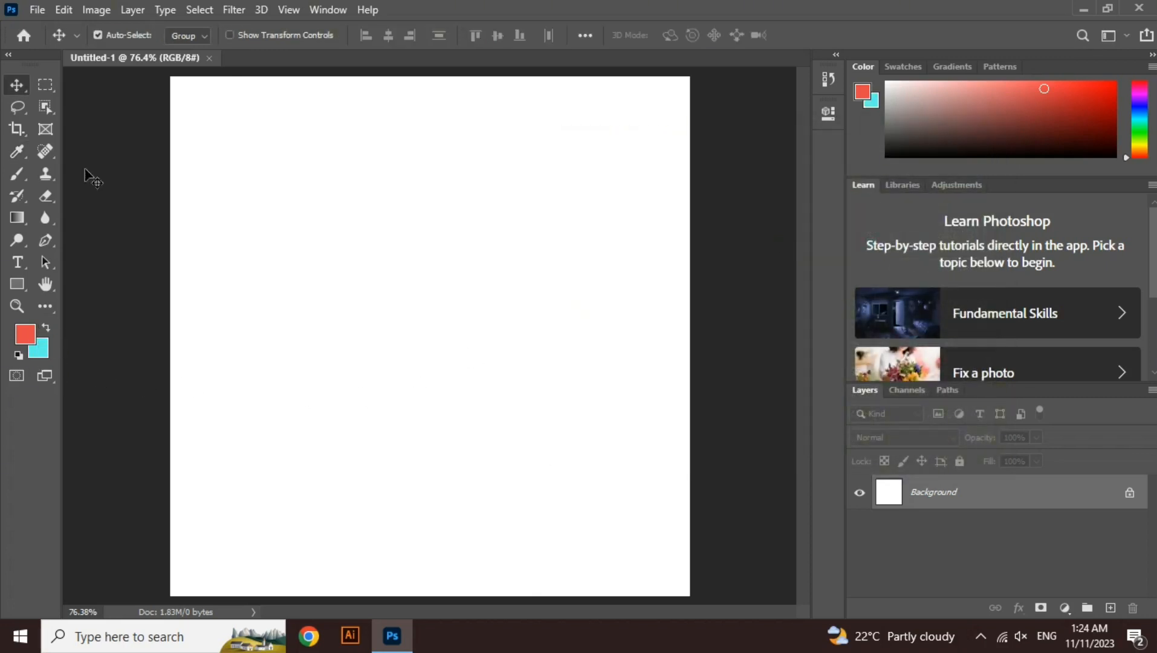
Draw a rectangular marquee selection in the upper-left part of the canvas
left_click(54, 77)
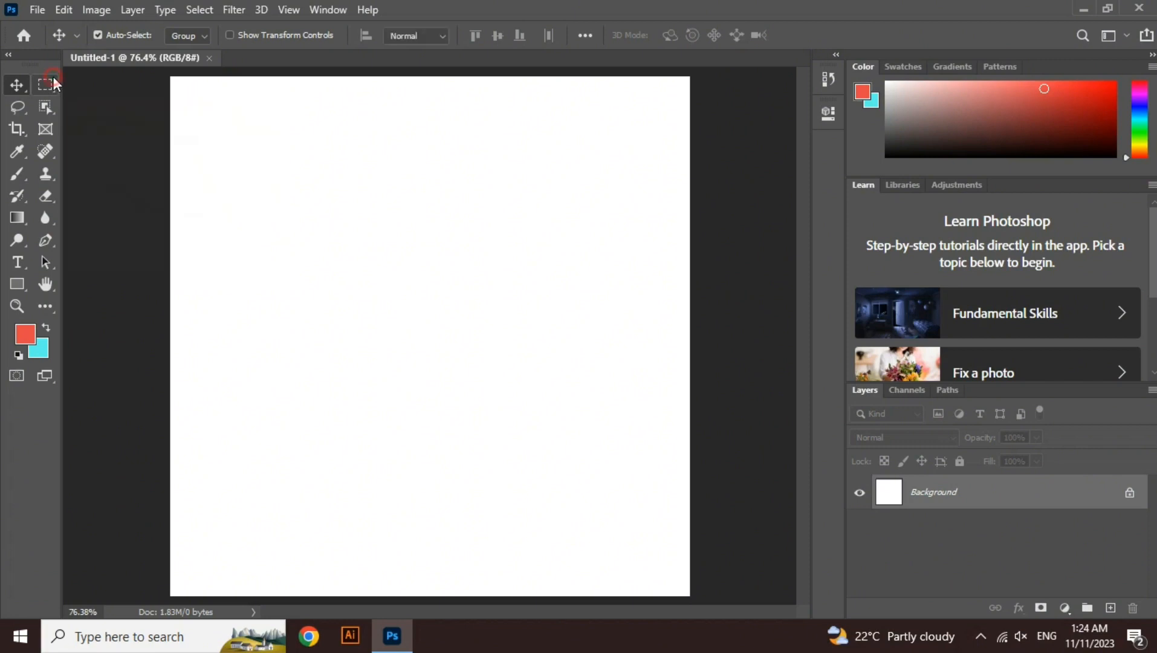
left_click_drag(219, 180, 416, 353)
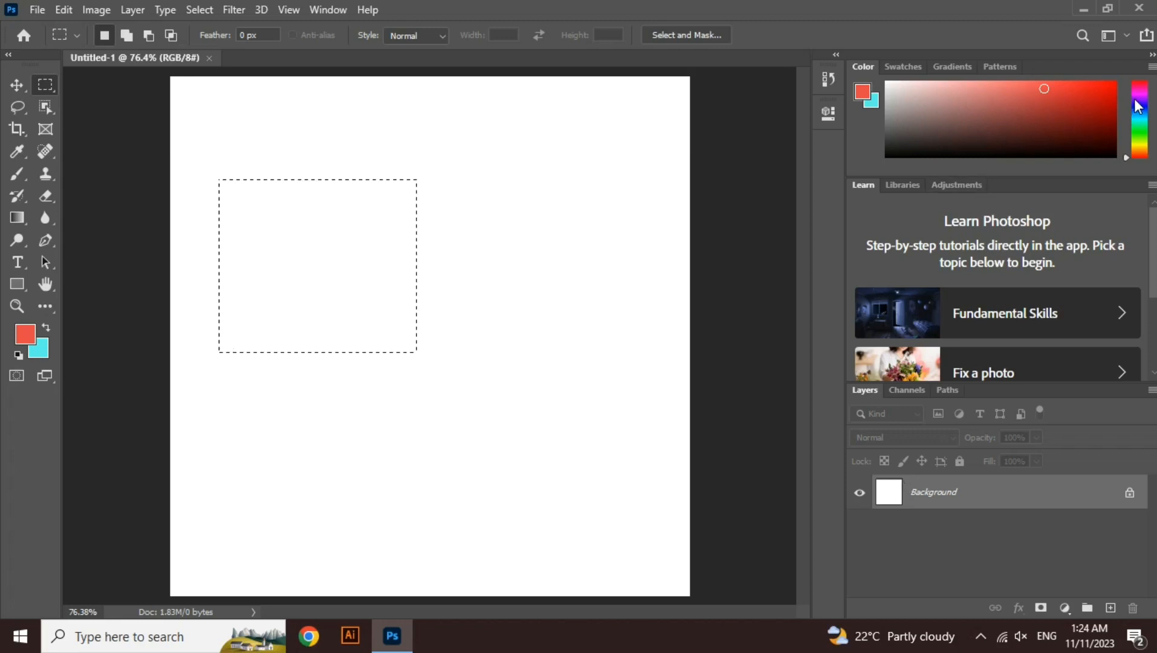
Close the Color and Learn panel groups so that only the Layers group stays docked
left_click(1151, 67)
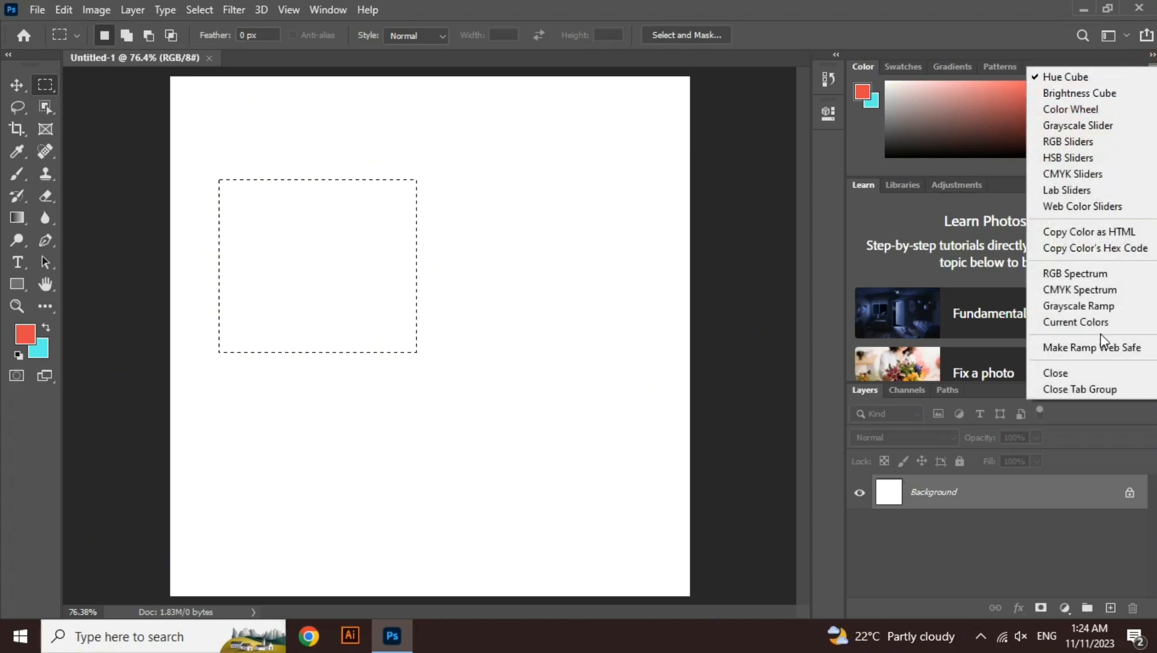
left_click(1100, 389)
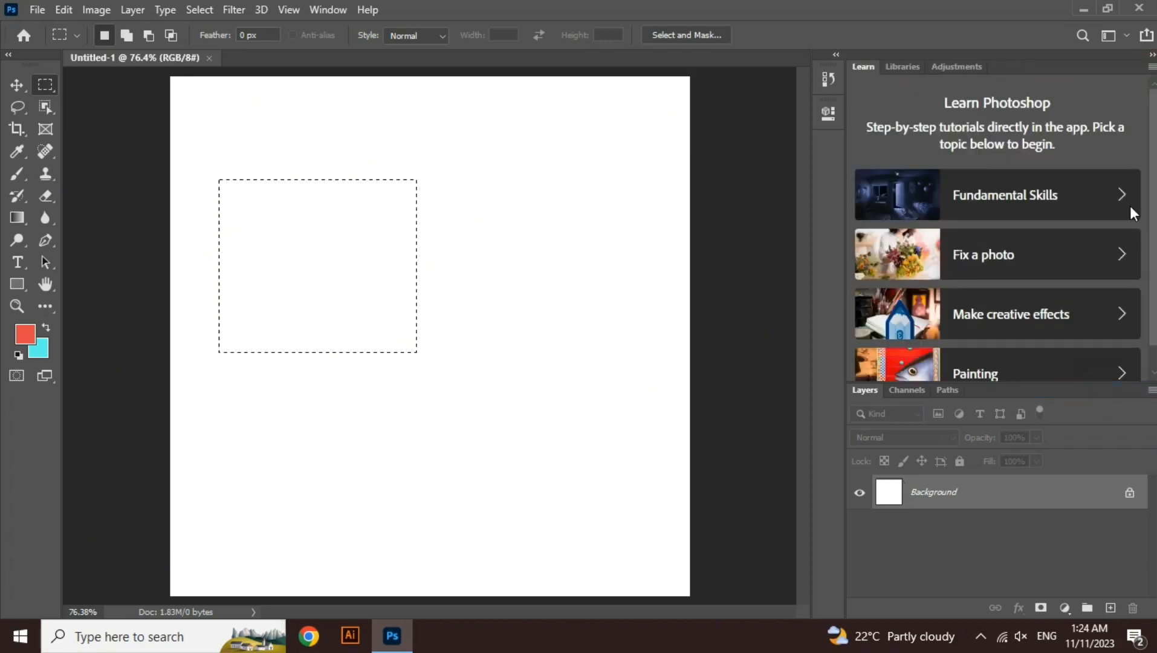
left_click(1152, 67)
left_click(1141, 94)
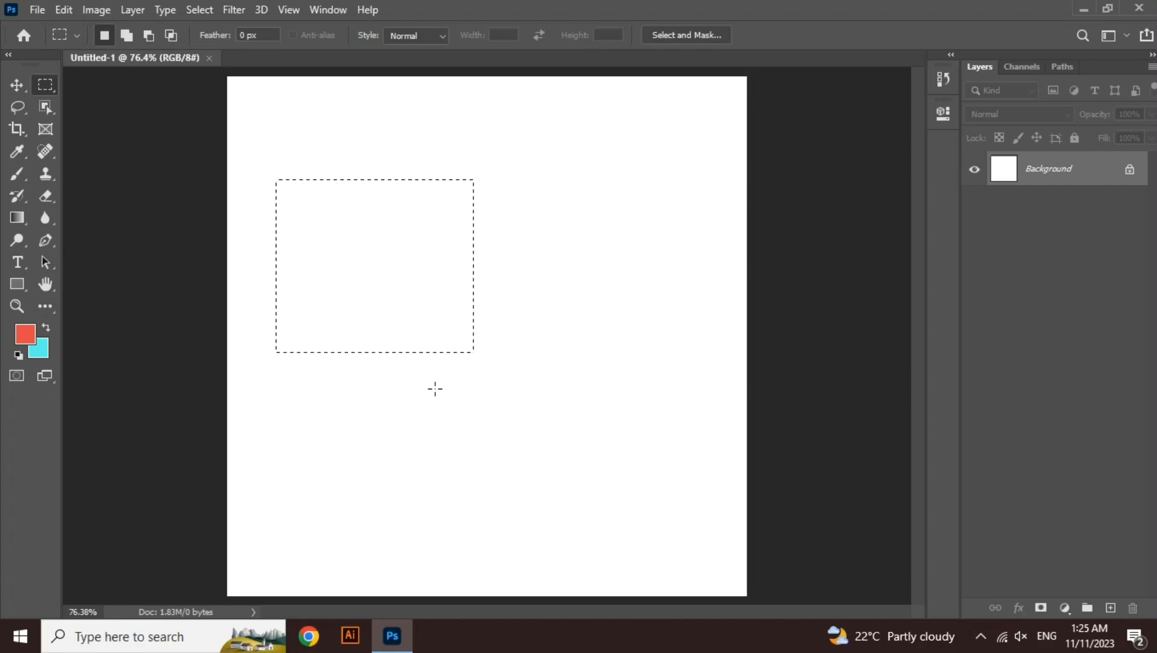
Redraw the rectangular selection in the upper-left part of the canvas and brush red along its inner edges
left_click(221, 177)
left_click_drag(278, 172, 486, 390)
left_click(10, 177)
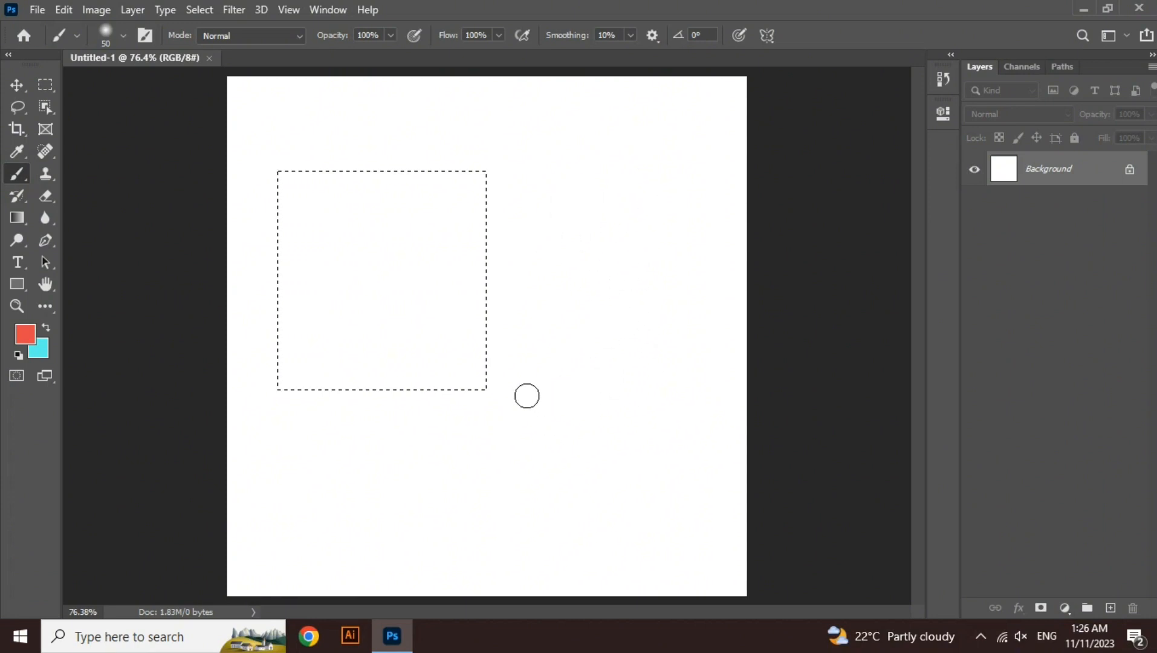
mouse_move(507, 273)
left_mouse_down()
mouse_move(521, 241)
mouse_move(503, 212)
left_mouse_up()
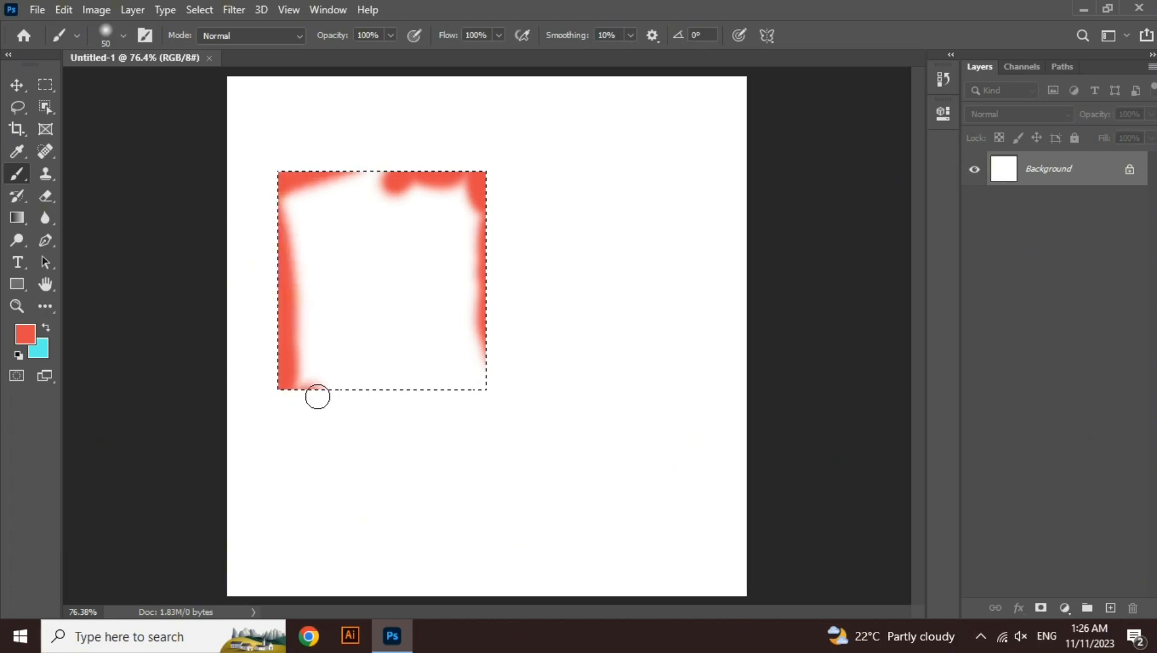
left_click_drag(471, 397, 488, 394)
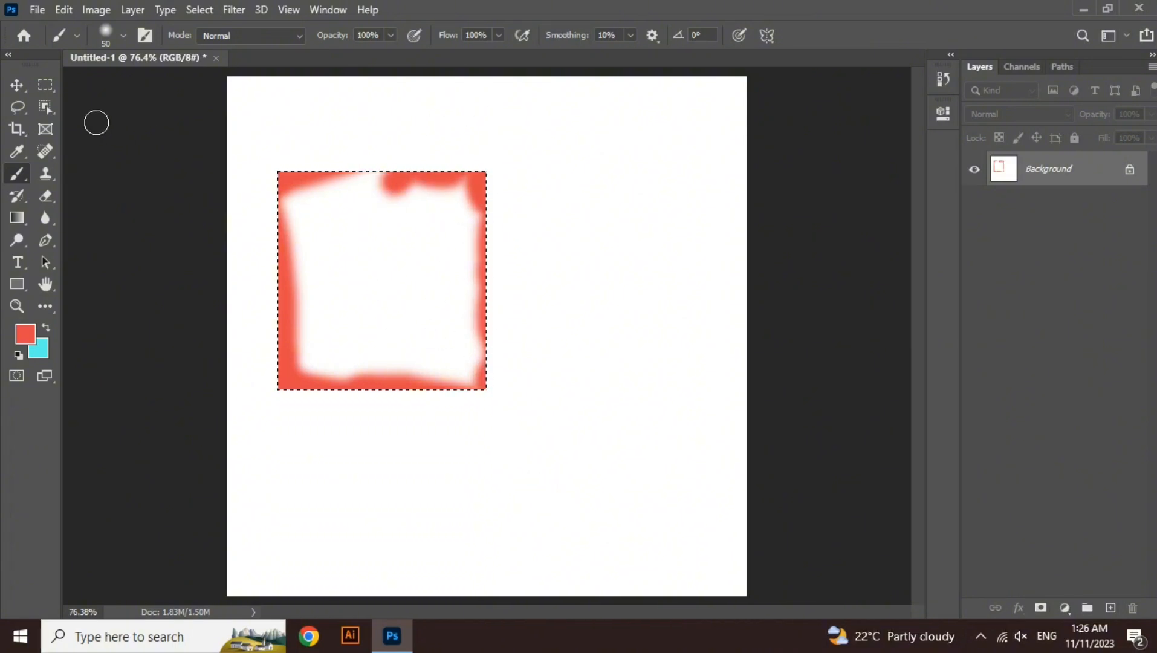
Deselect the rectangular area around the painted red border
left_click(45, 85)
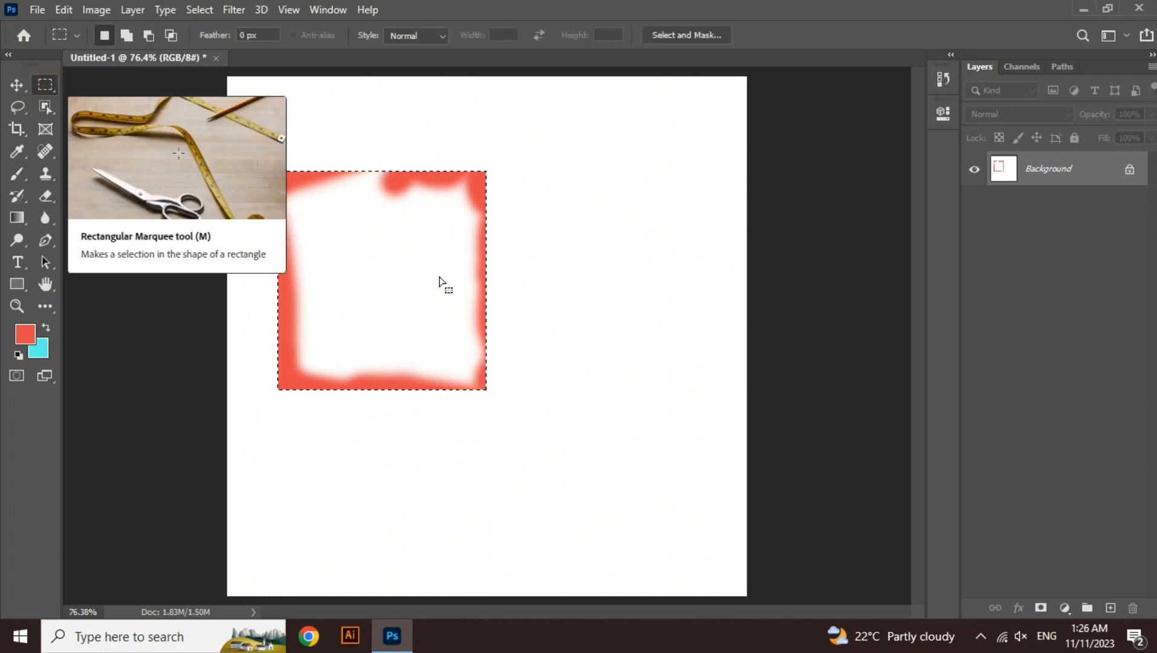
right_click(591, 175)
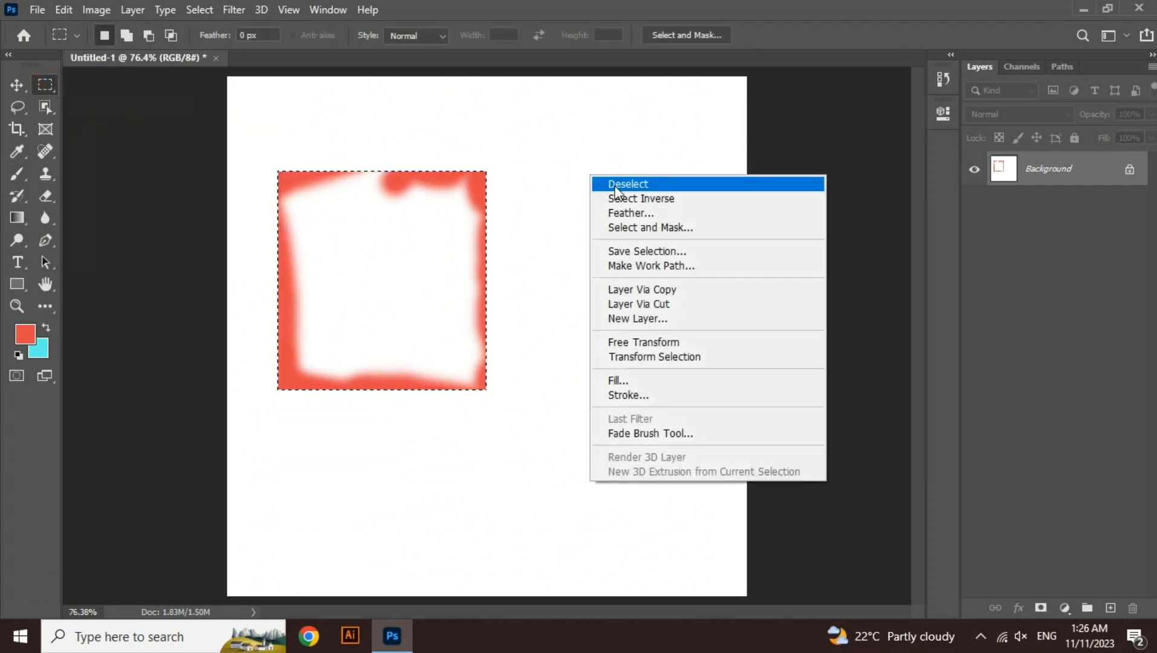
left_click(517, 218)
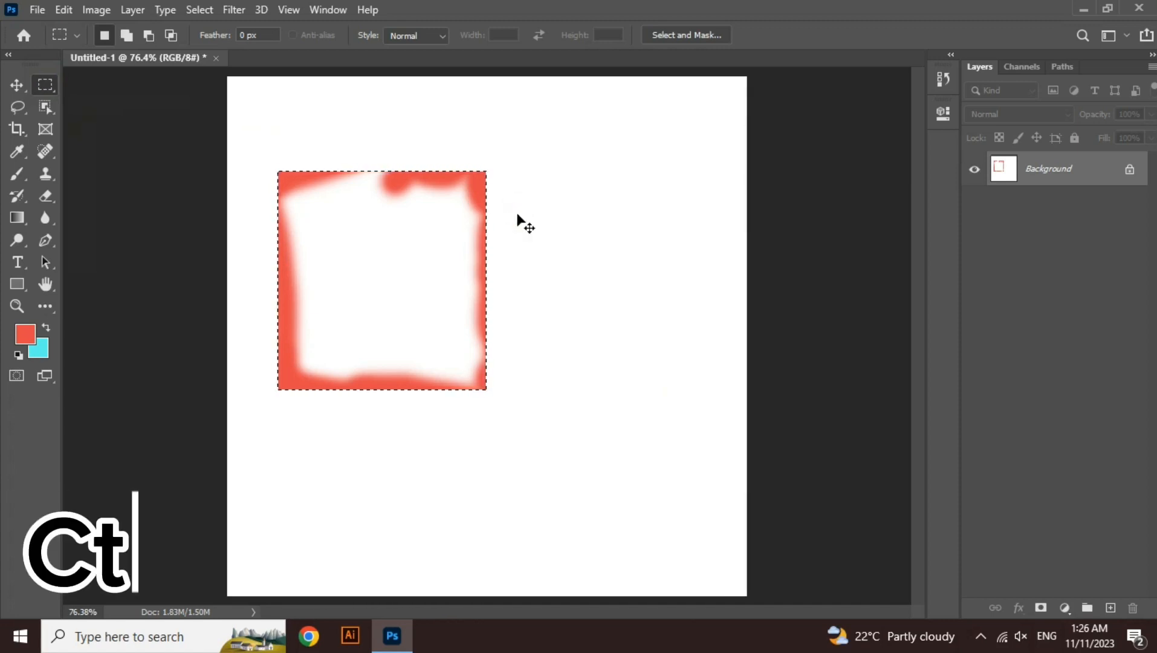
key("ctrl+d")
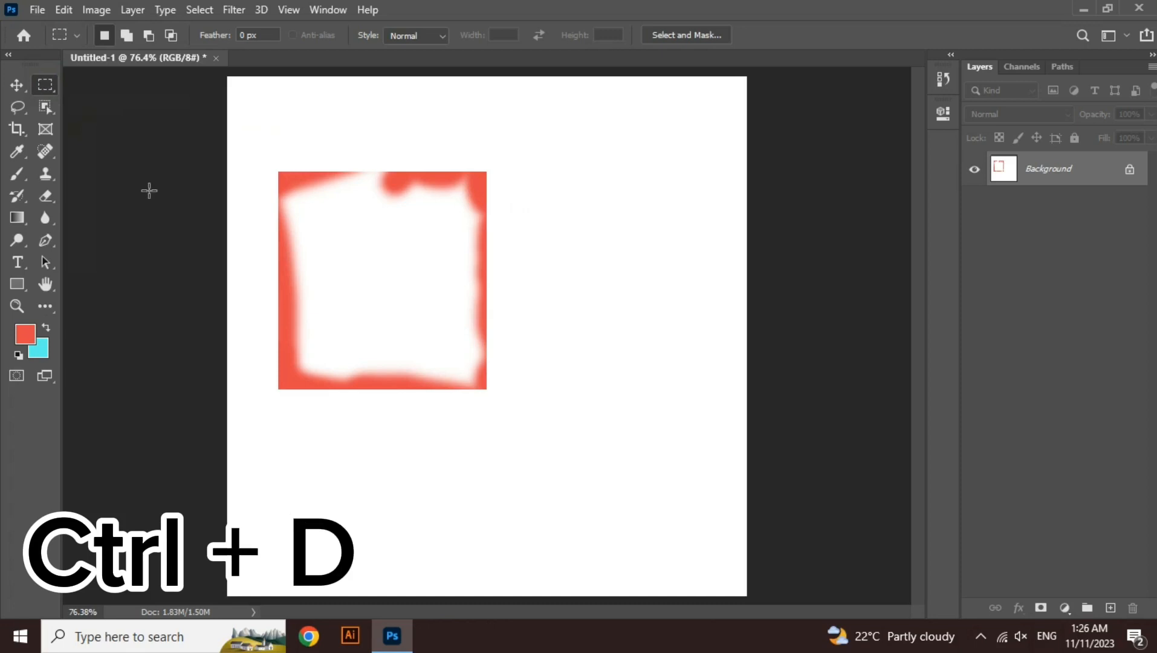
Brush freehand red strokes on the canvas: two curved lines, a dot inside the frame and a blob below it
left_click(17, 173)
mouse_move(649, 205)
left_mouse_down()
mouse_move(643, 234)
mouse_move(686, 332)
mouse_move(589, 380)
left_mouse_up()
mouse_move(482, 484)
left_mouse_down()
mouse_move(469, 487)
mouse_move(575, 491)
left_mouse_up()
mouse_move(360, 293)
left_mouse_down()
mouse_move(387, 291)
mouse_move(372, 295)
left_mouse_up()
mouse_move(355, 500)
left_mouse_down()
mouse_move(356, 517)
mouse_move(379, 480)
left_mouse_up()
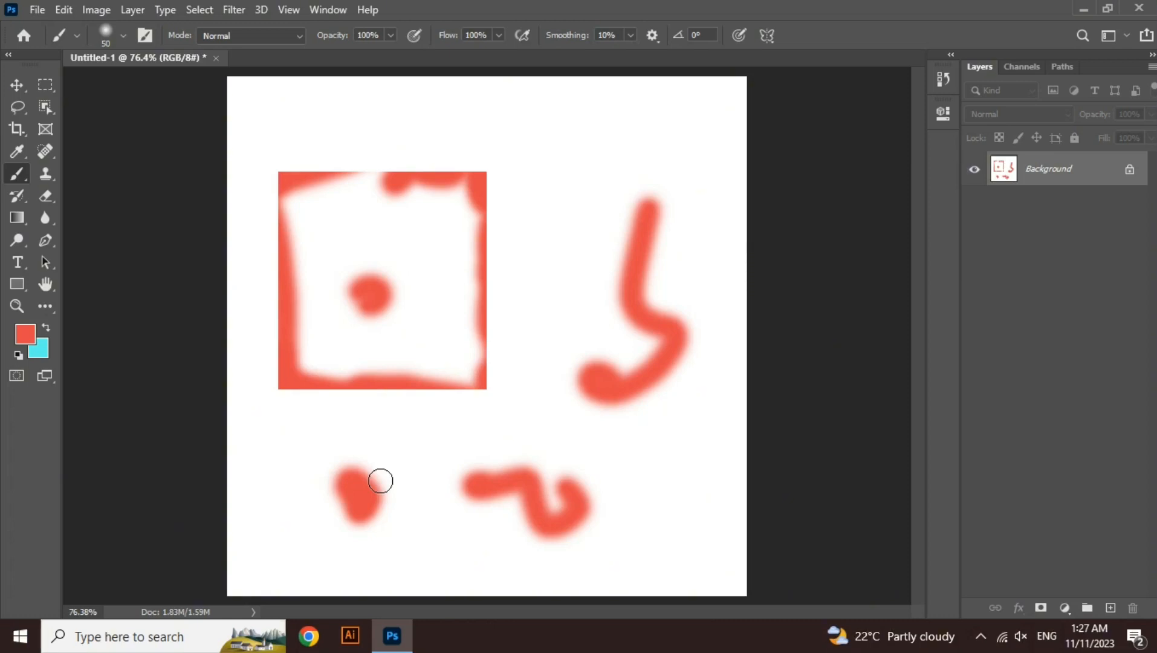
Set the background color to white and fill the whole canvas with it
left_click(40, 351)
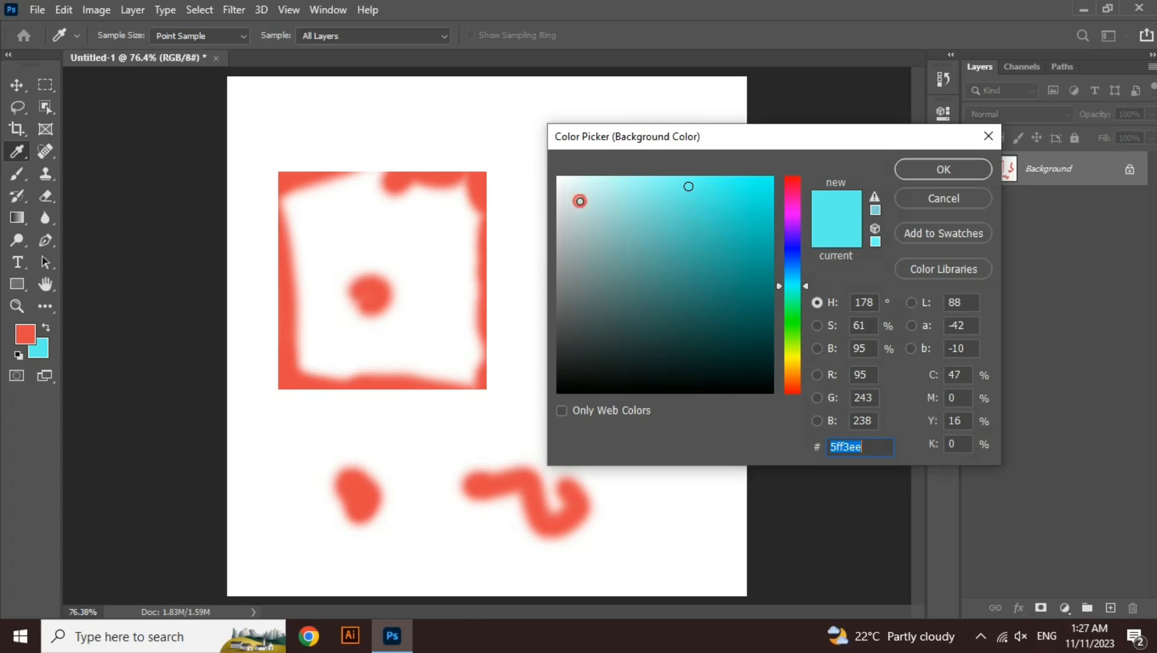
left_click_drag(579, 201, 551, 171)
left_click(950, 169)
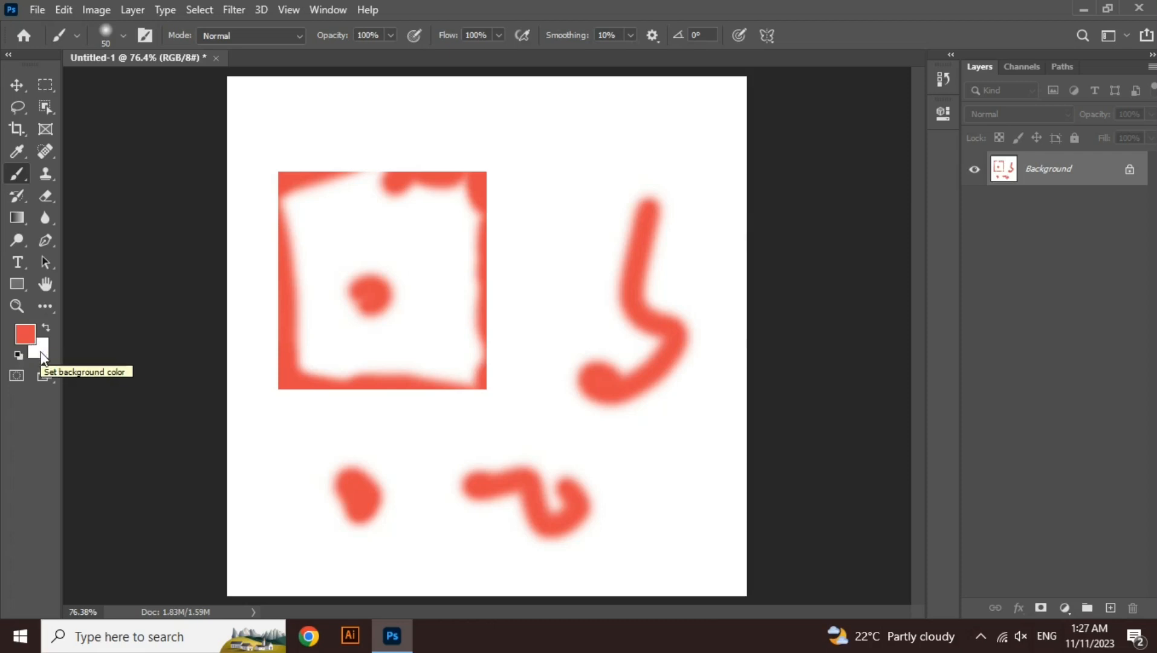
key("ctrl+BackSpace")
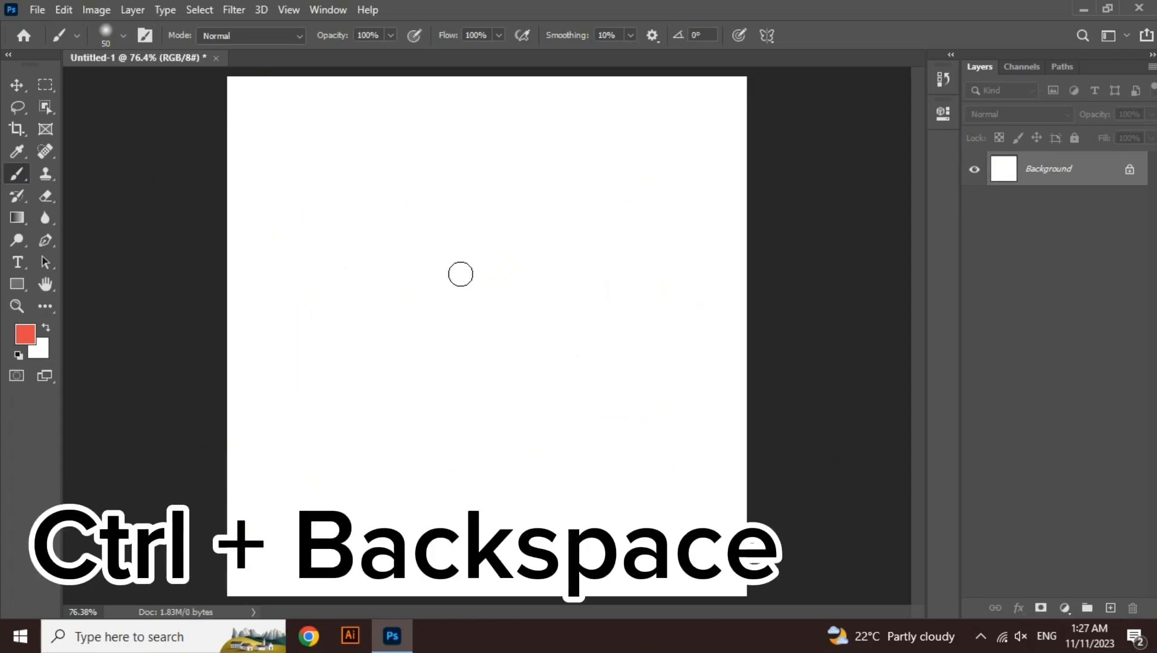
Undo the white fill, the freehand brush strokes and the deselection one after another
key("ctrl+z")
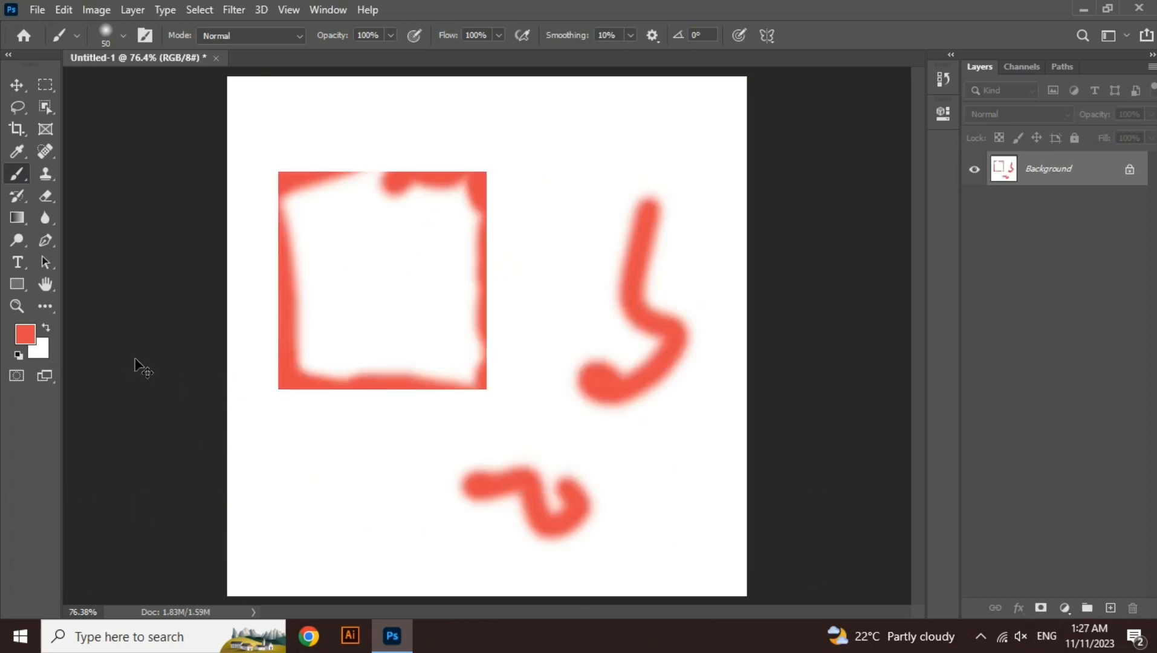
key("ctrl+z")
key("ctrl+z")
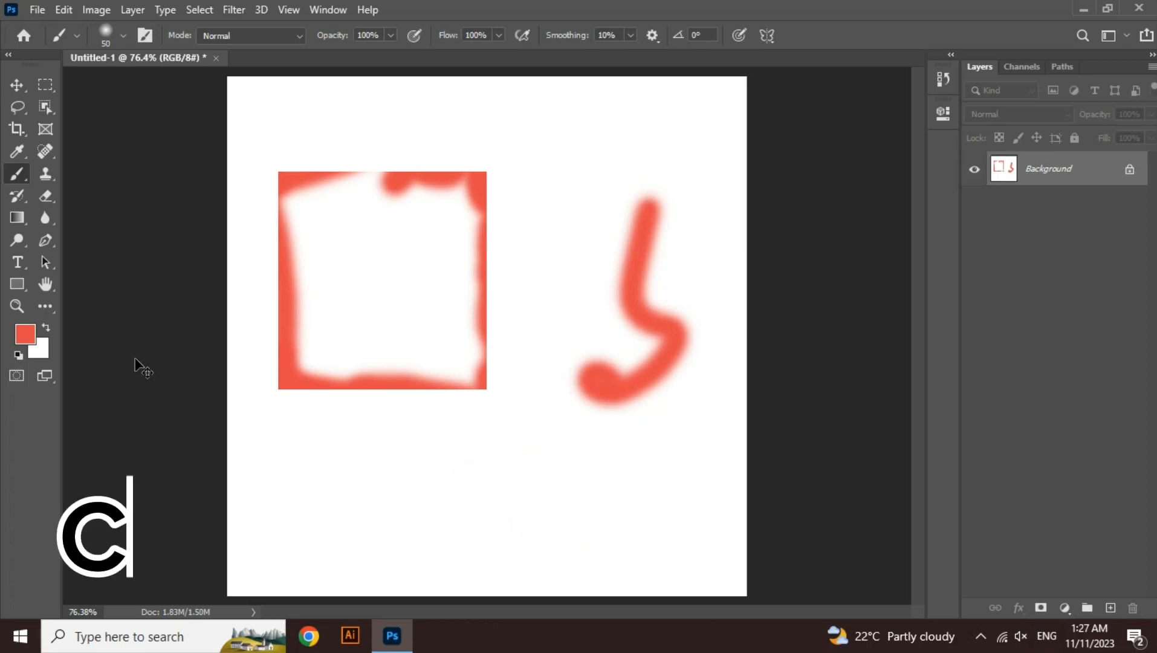
key("ctrl+z")
key("ctrl+z")
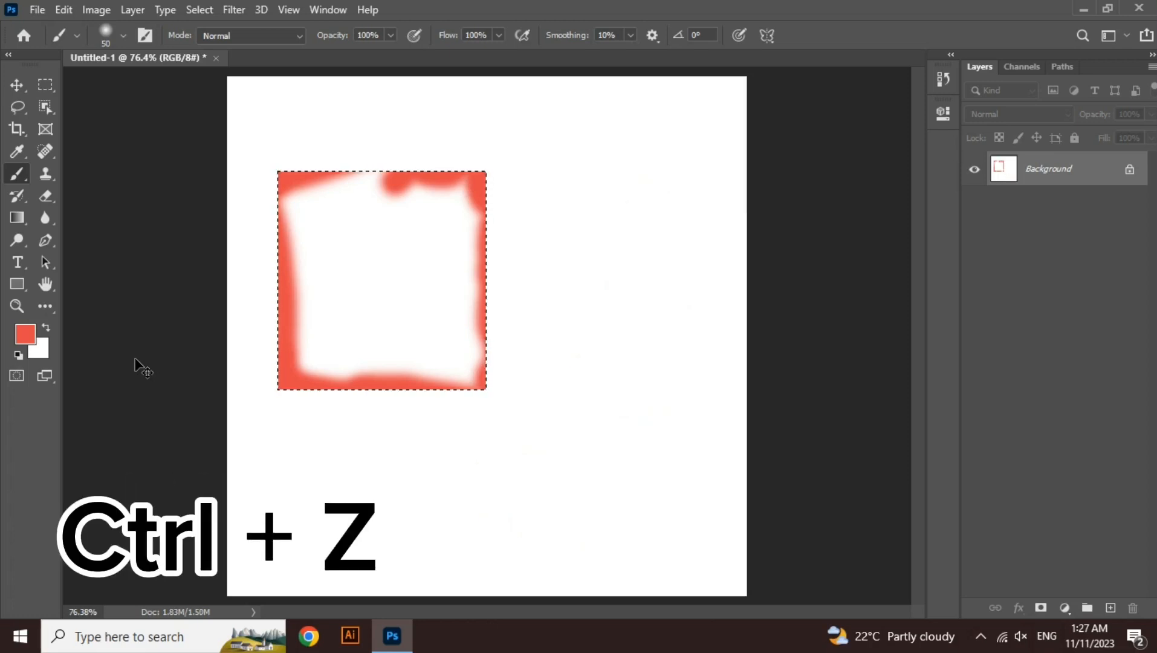
key("ctrl+z")
key("ctrl+z")
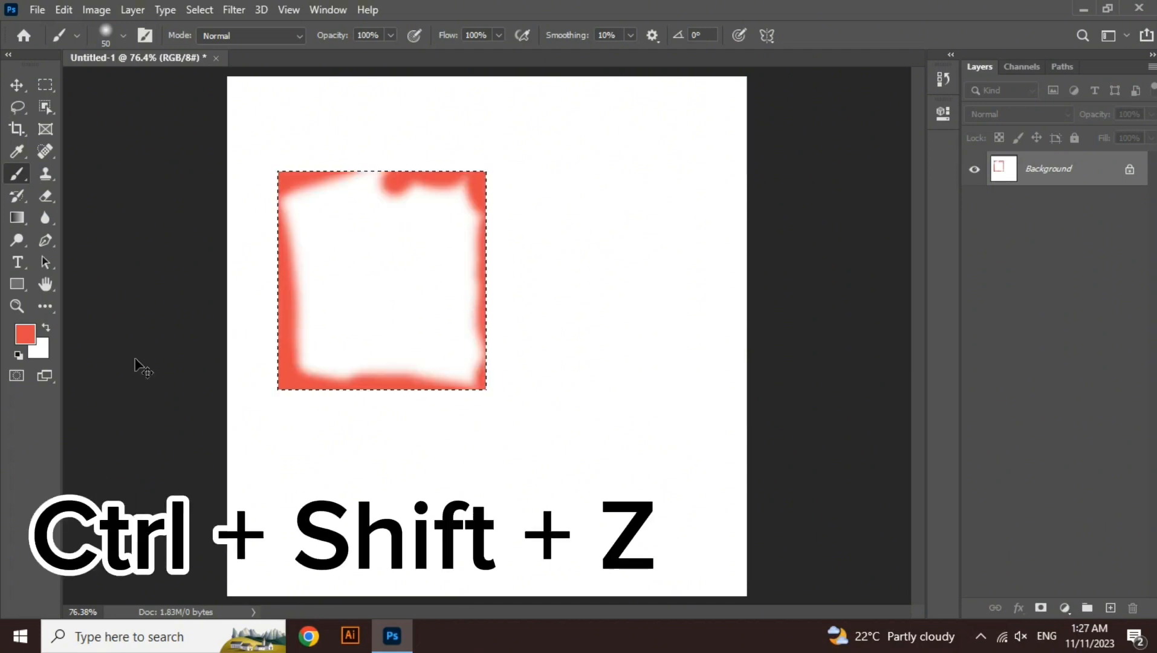
Redo the undone deselection and freehand brush strokes
key("ctrl+shift+z")
key("ctrl+shift+z")
key("ctrl+shift+z")
key("ctrl+shift+z")
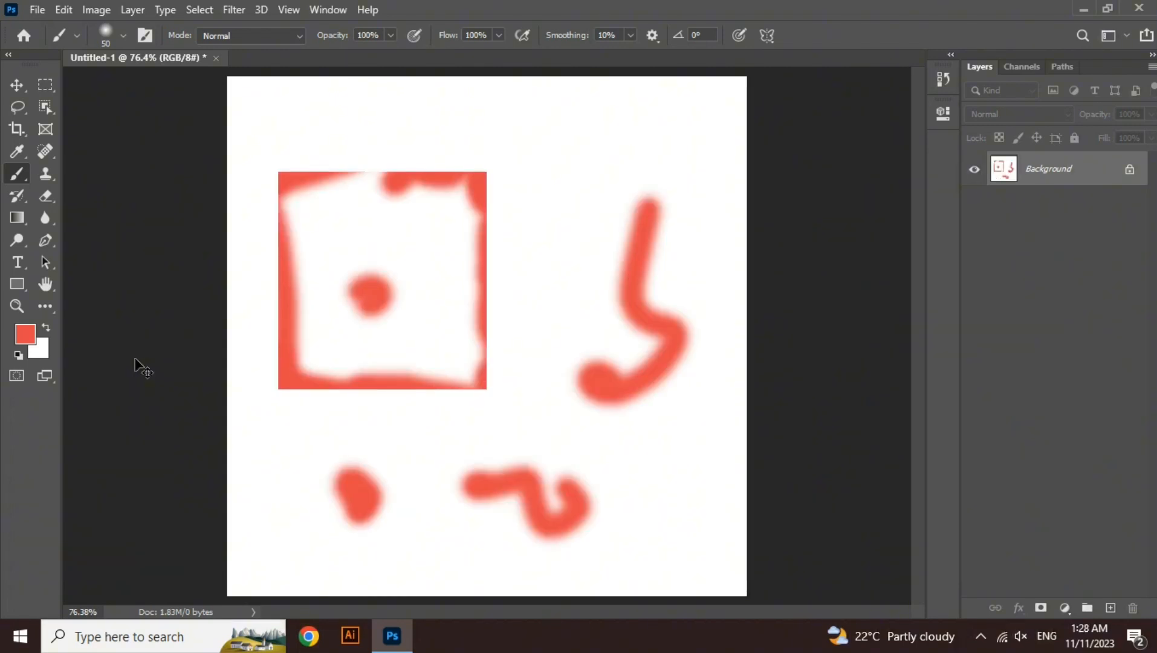
Undo all brush strokes and selections back to the blank white canvas
key("ctrl+z")
key("ctrl+z")
key("ctrl+z")
key("ctrl+z")
key("ctrl+z")
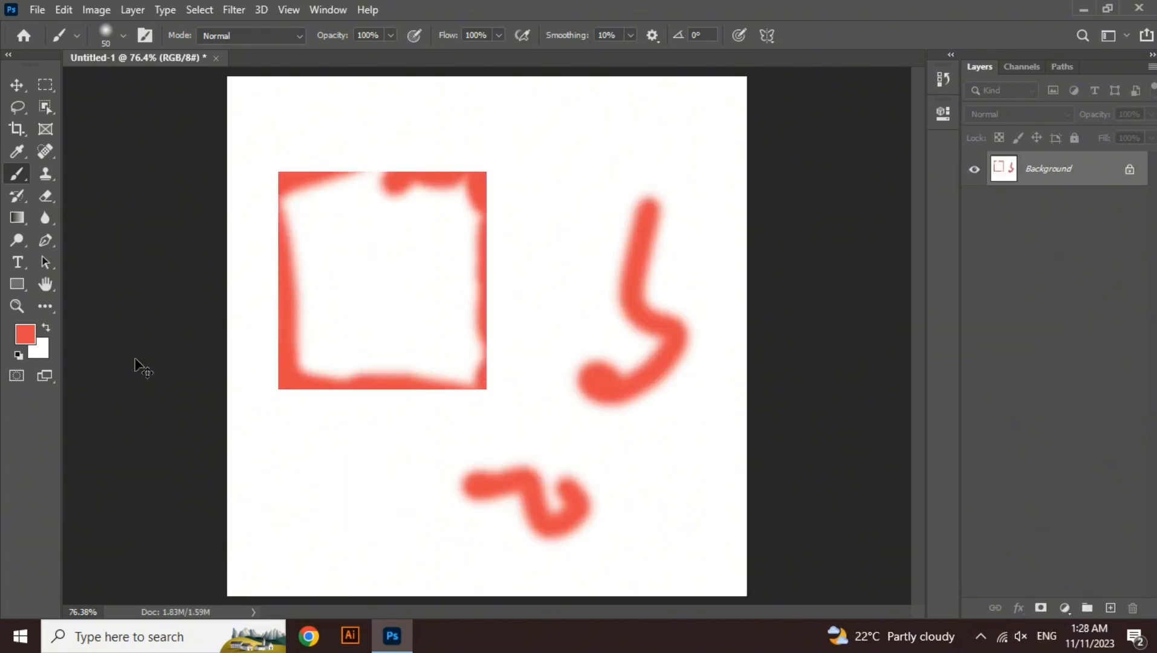
key("ctrl+z")
key("ctrl+z")
key("ctrl+z")
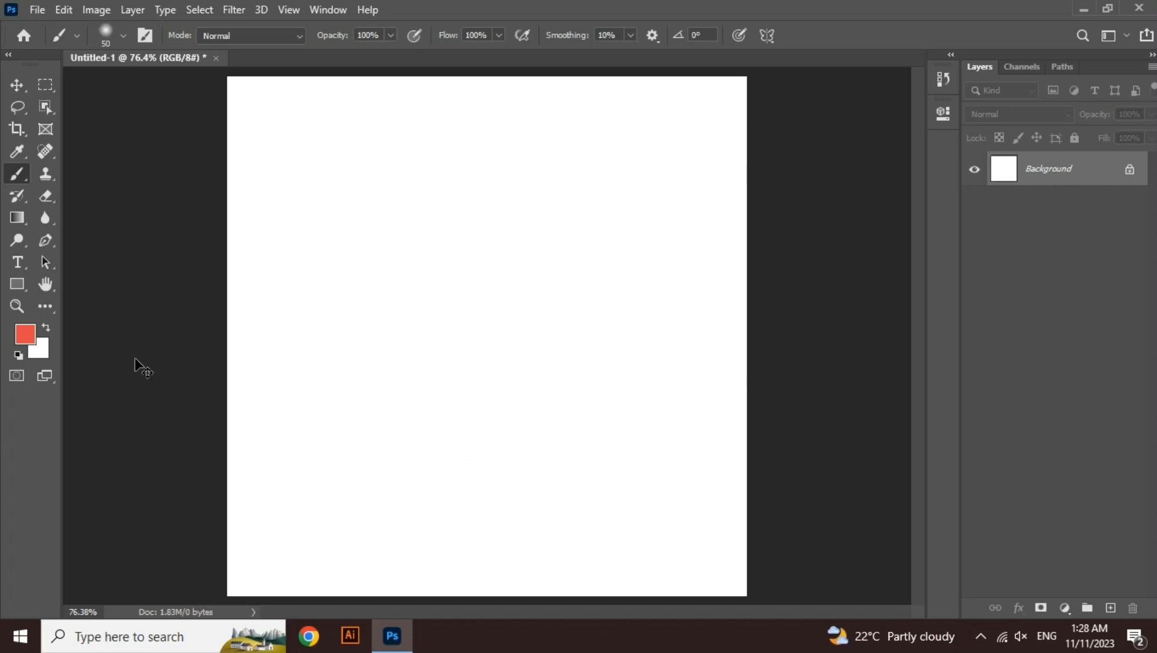
key("ctrl+z")
Fill the whole canvas with the red foreground color and refill it with the white background color
key("alt+BackSpace")
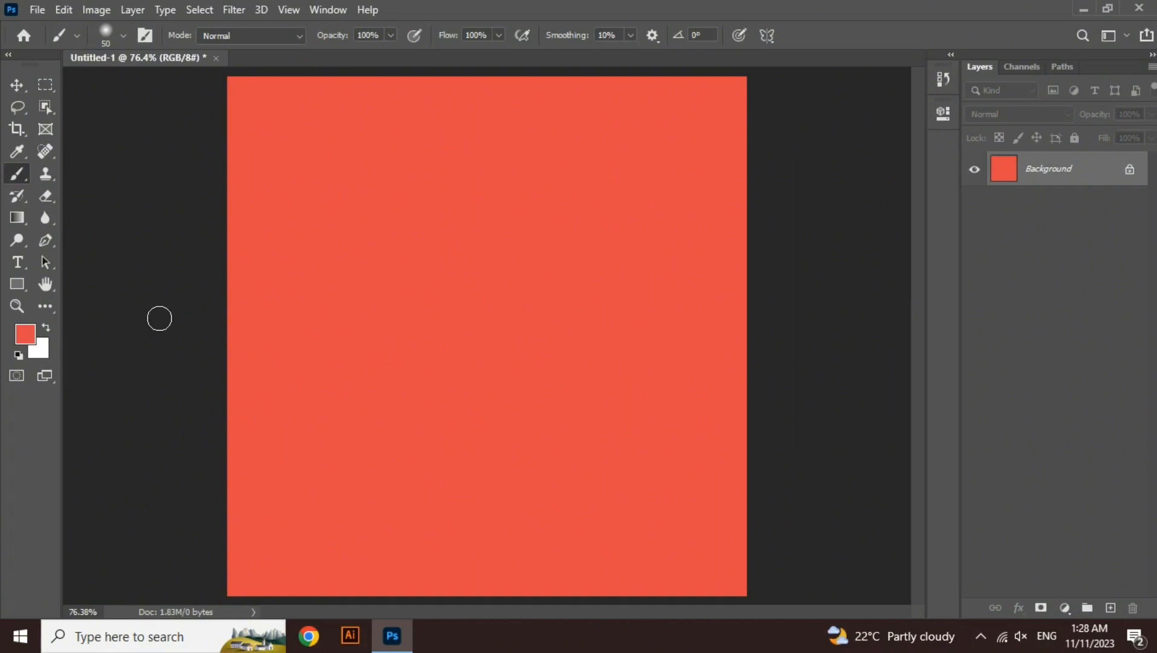
key("ctrl+BackSpace")
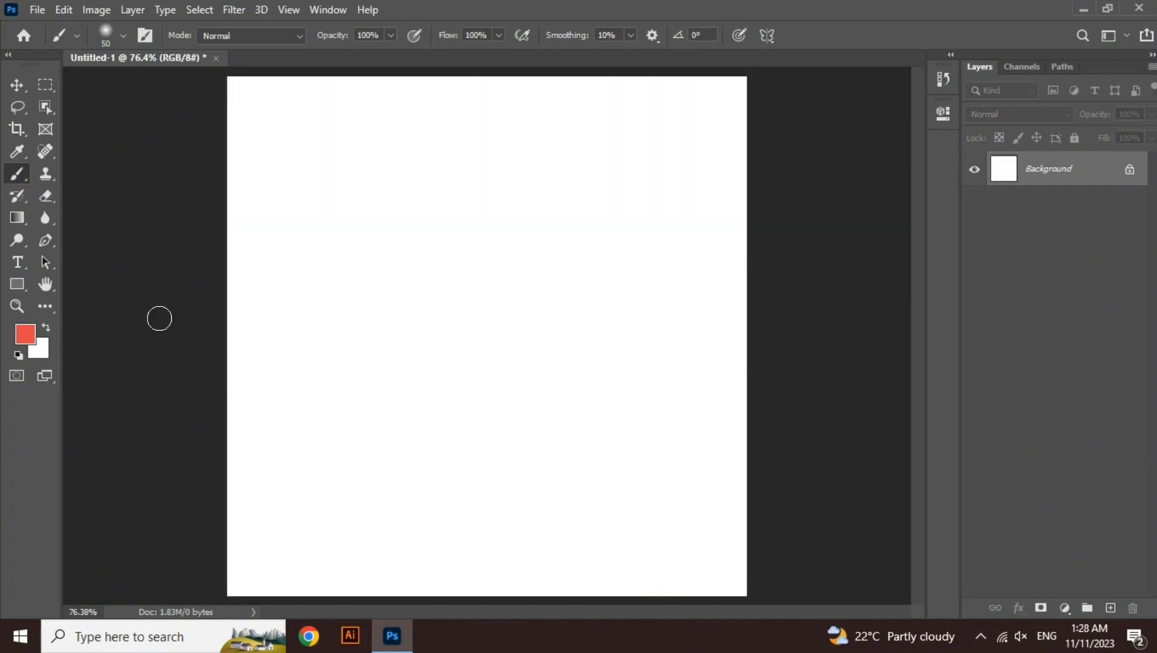
Draw a nearly square marquee selection in the left half of the canvas and fill it with the red foreground color
left_click(45, 85)
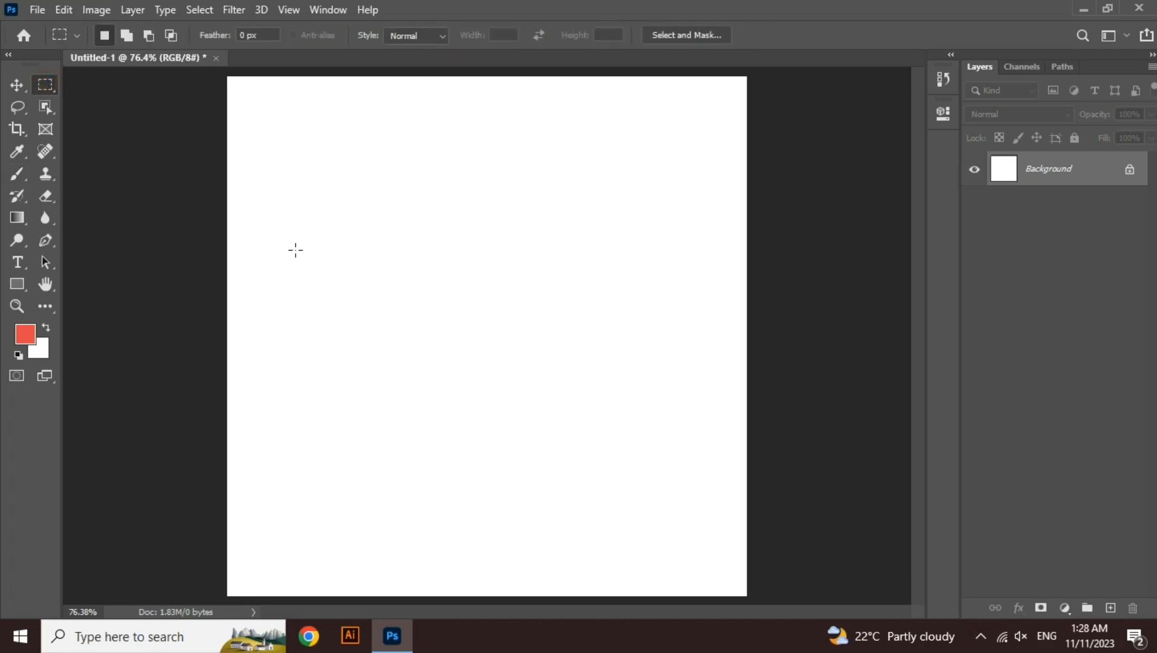
left_click_drag(256, 237, 451, 423)
key("alt+BackSpace")
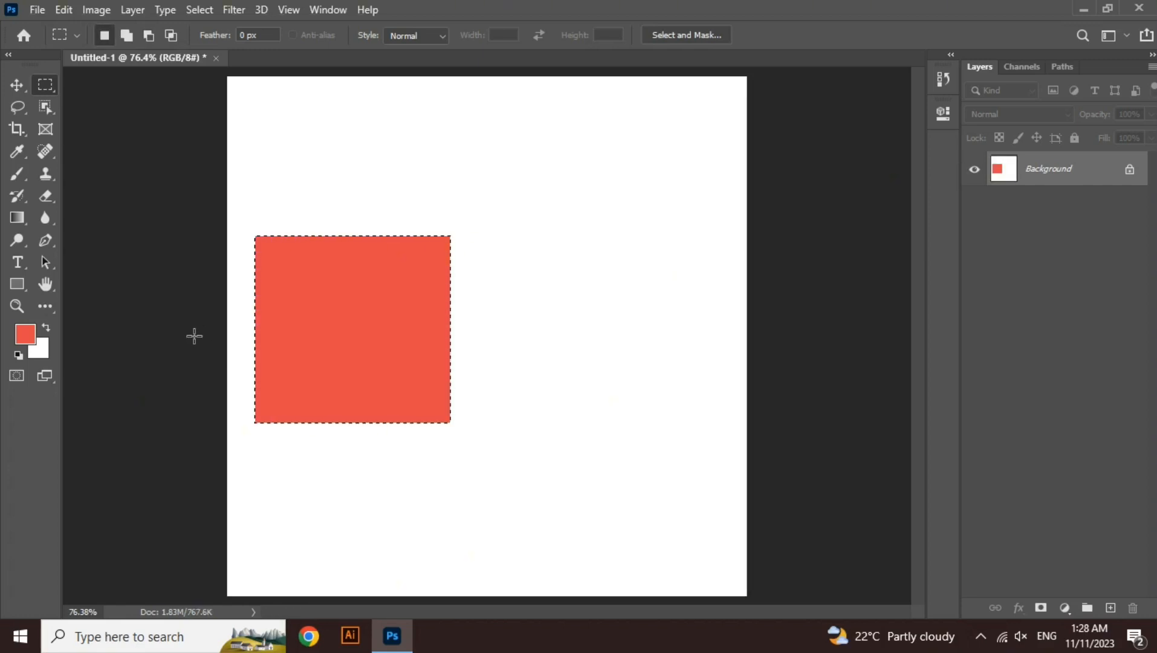
Set the background color to light cyan, 89f8f4
left_click(40, 350)
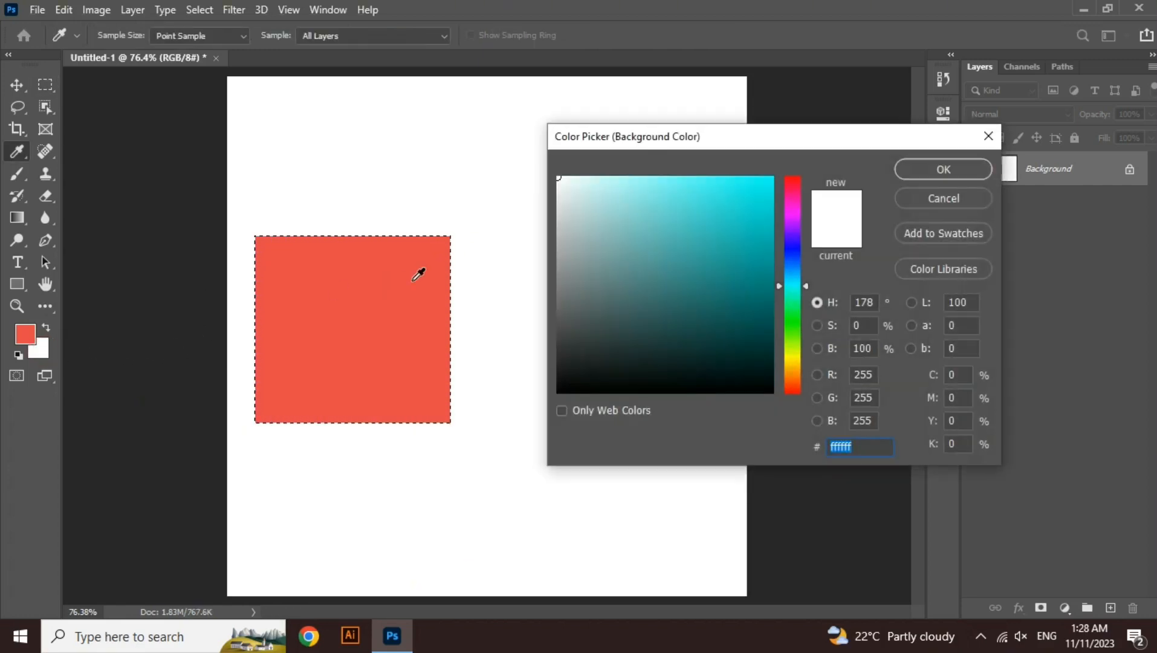
left_click(654, 183)
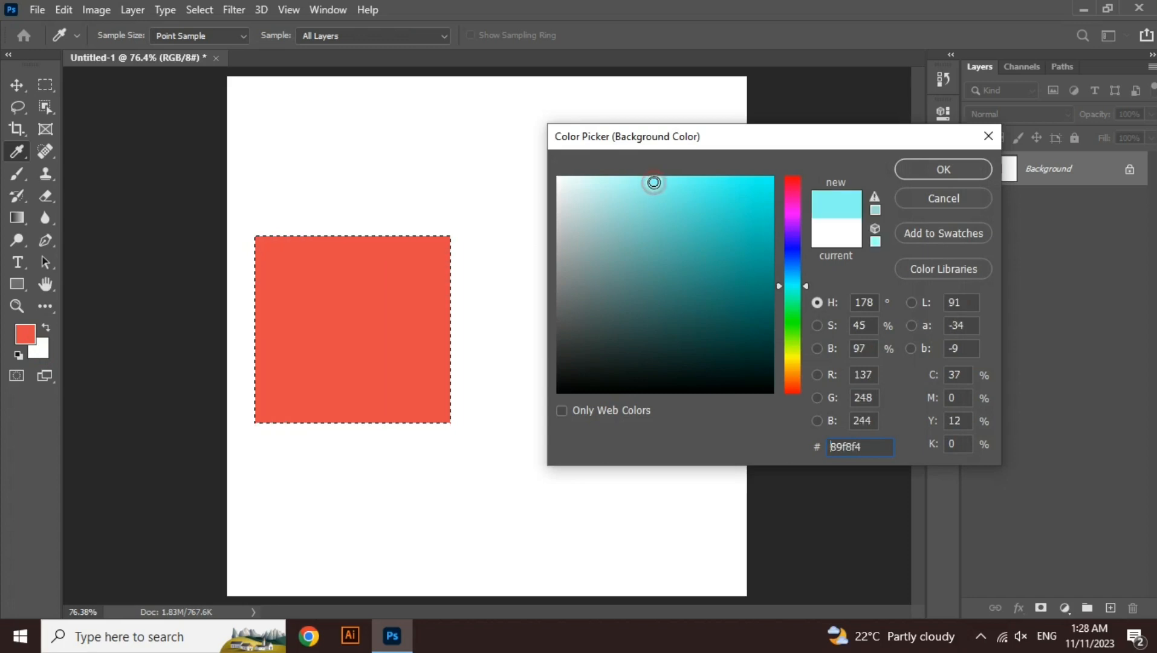
left_click(955, 169)
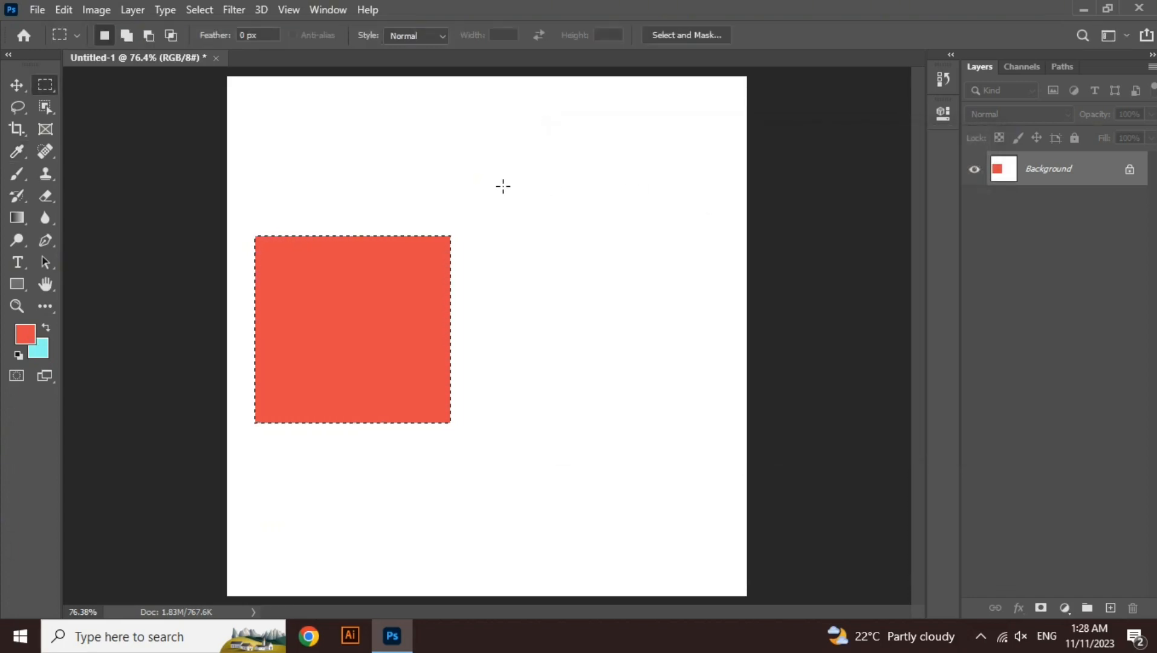
Draw a marquee about 5.4 × 5.5 in beside the red square, fill it with the cyan background color and deselect
left_click_drag(485, 203, 737, 459)
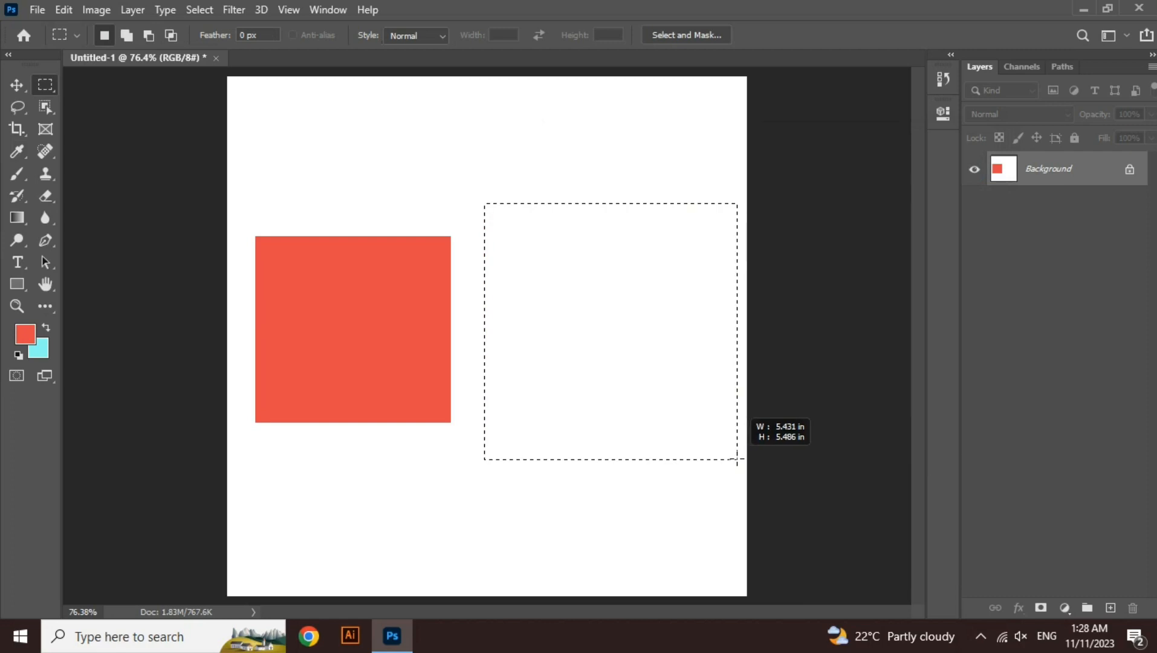
left_click_drag(737, 460, 737, 460)
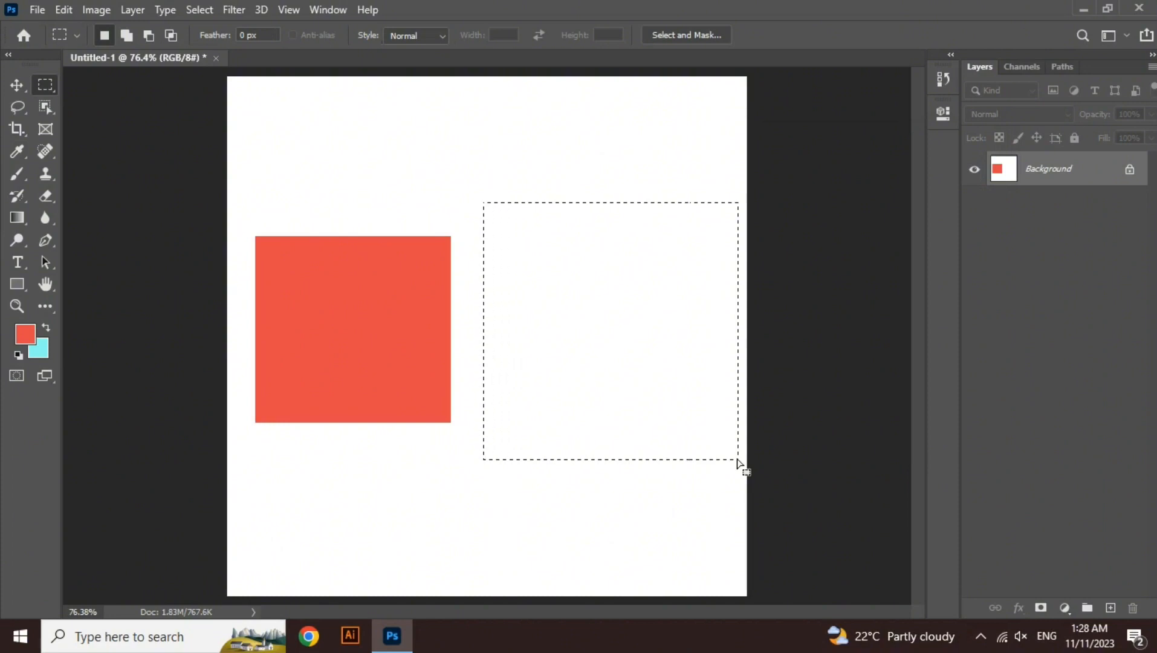
key("ctrl+BackSpace")
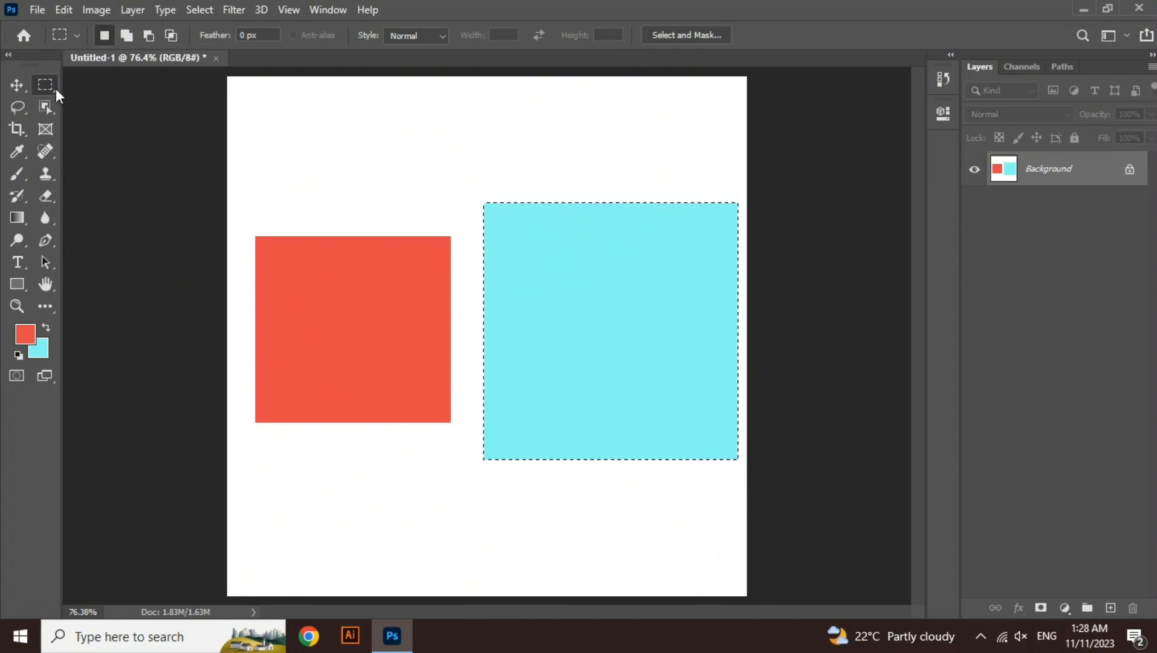
right_click(452, 212)
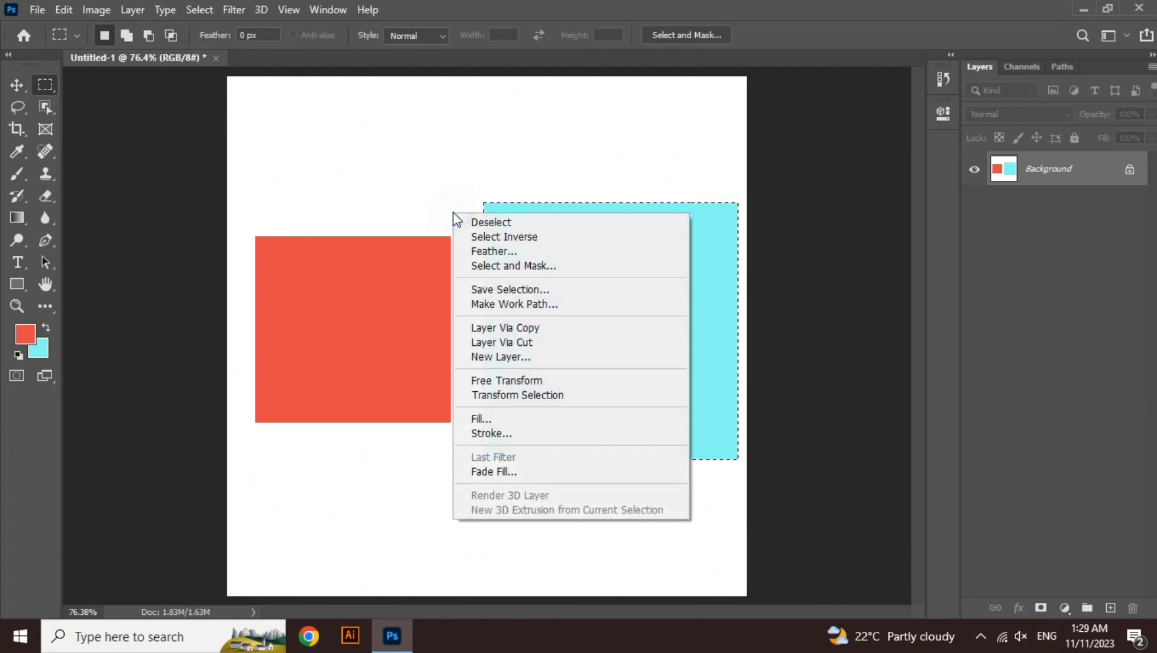
left_click(540, 175)
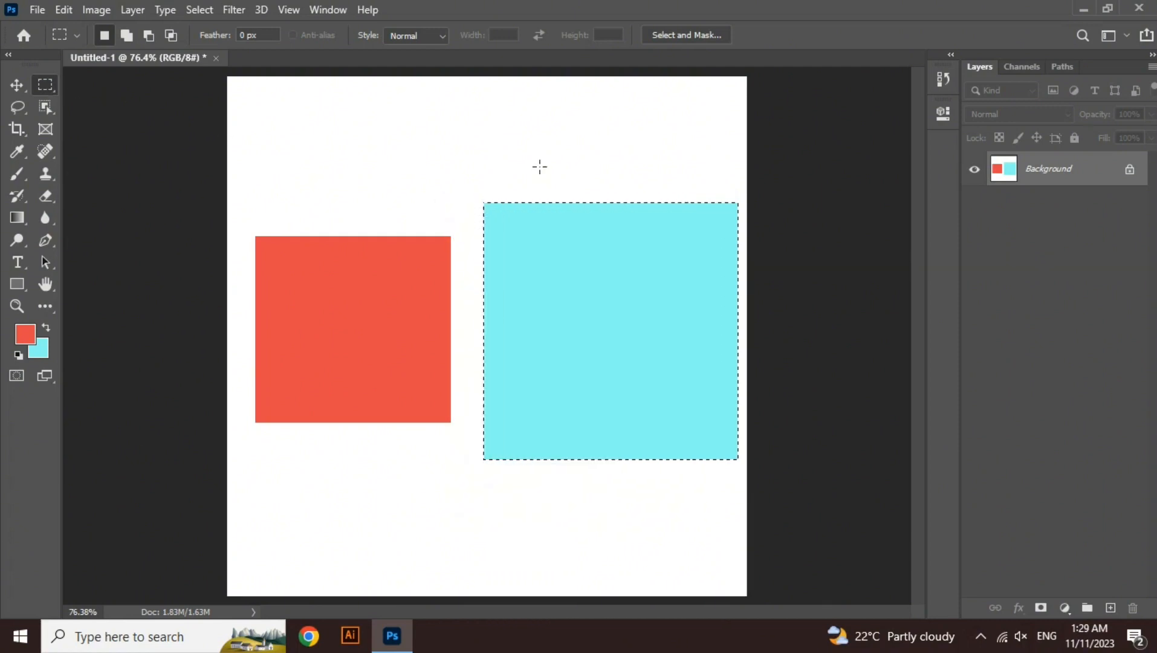
left_click(539, 167)
Convert the Background layer to a normal layer by moving it sideways, and move it back so it covers the canvas
left_click(17, 85)
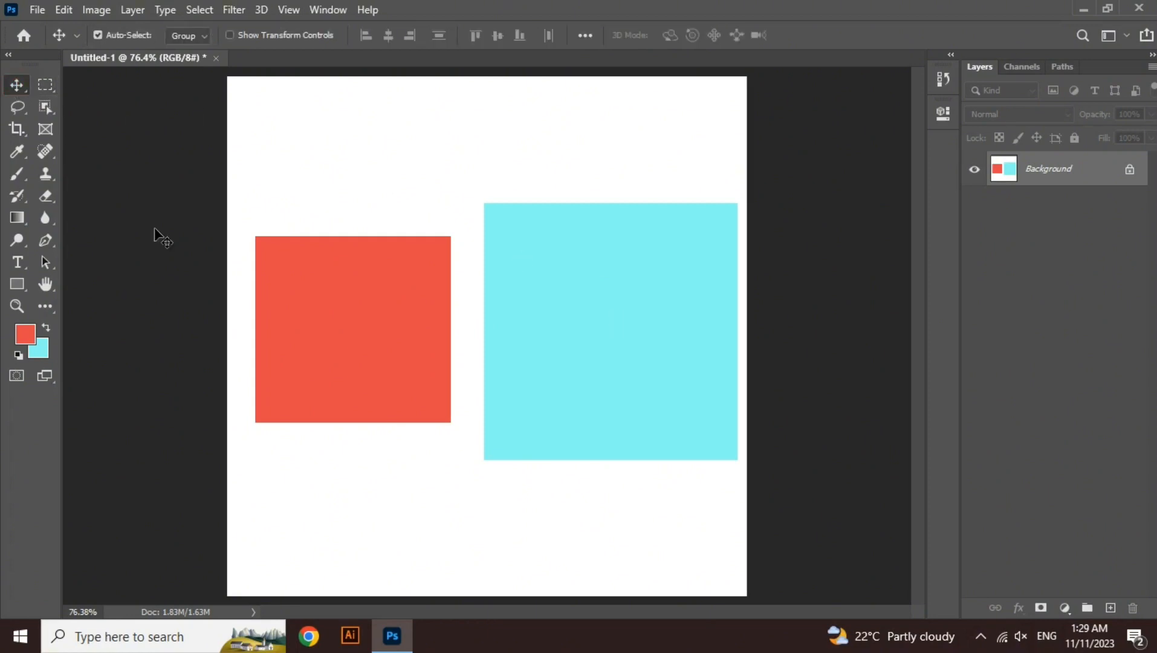
left_click_drag(324, 330, 600, 349)
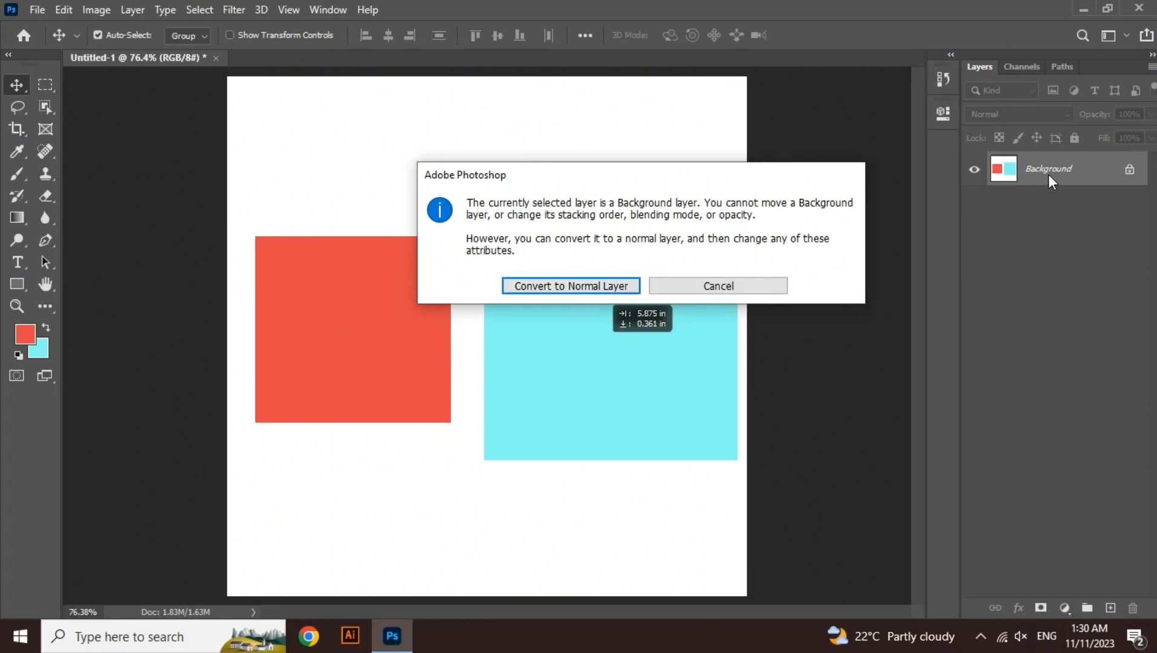
left_click(580, 290)
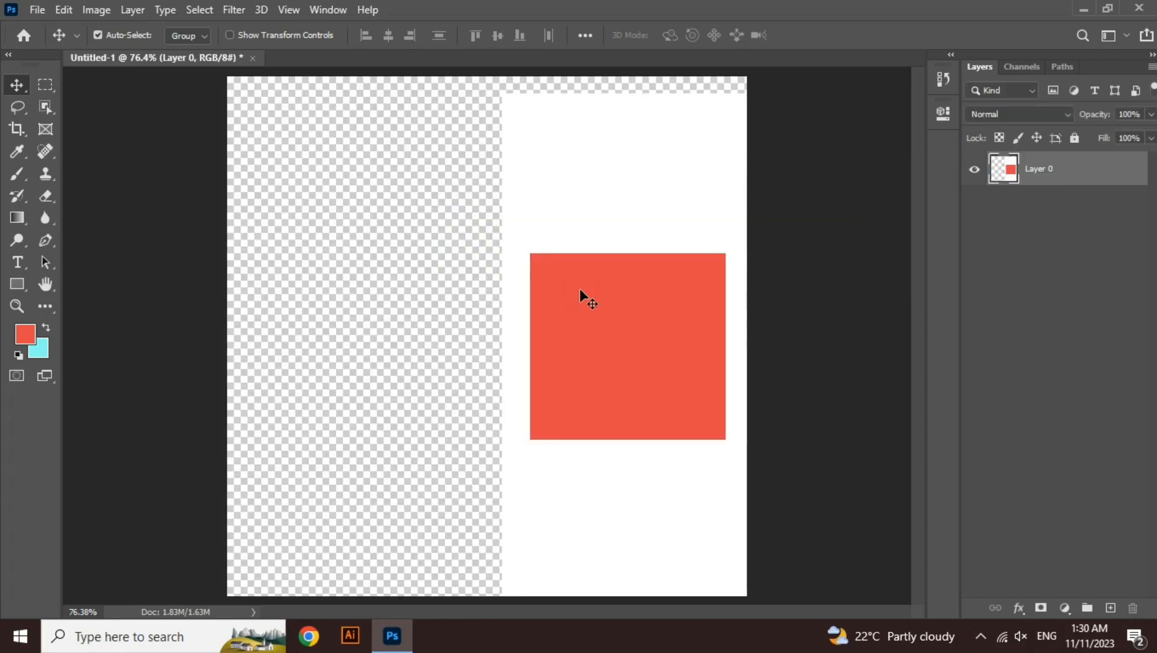
left_click_drag(675, 272, 387, 252)
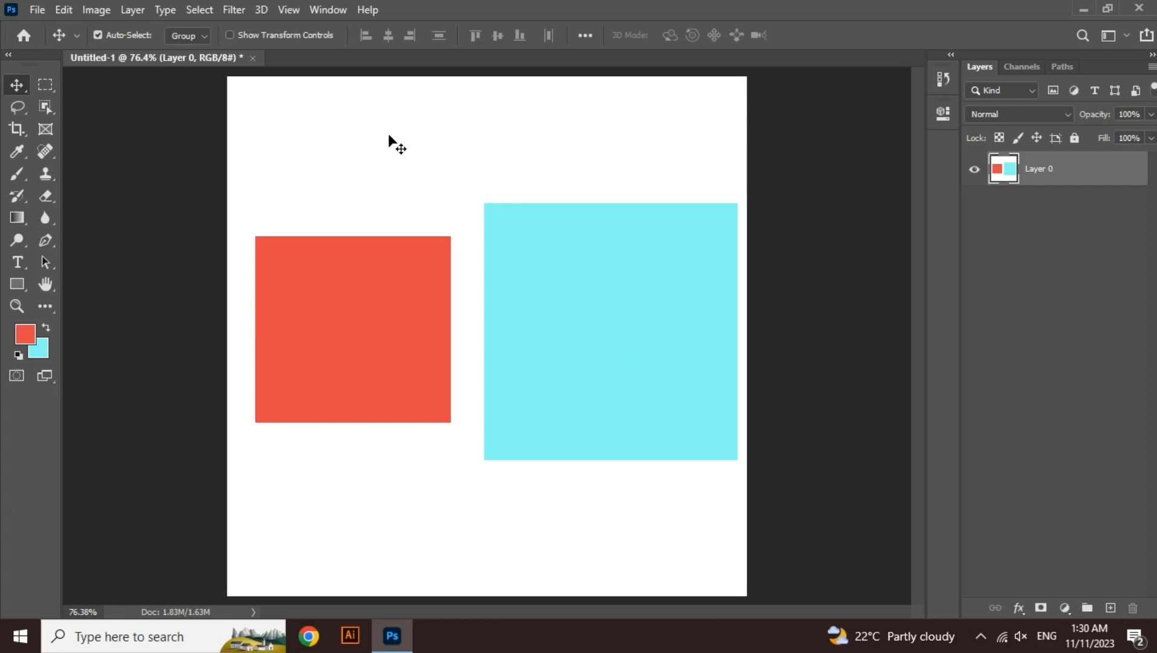
mouse_move(394, 142)
left_mouse_down()
mouse_move(441, 189)
mouse_move(429, 189)
mouse_move(430, 202)
mouse_move(455, 170)
mouse_move(412, 145)
left_mouse_up()
left_click_drag(393, 145, 396, 147)
Add two new empty layers above Layer 0, keeping the default name and no color label
left_click(1111, 609)
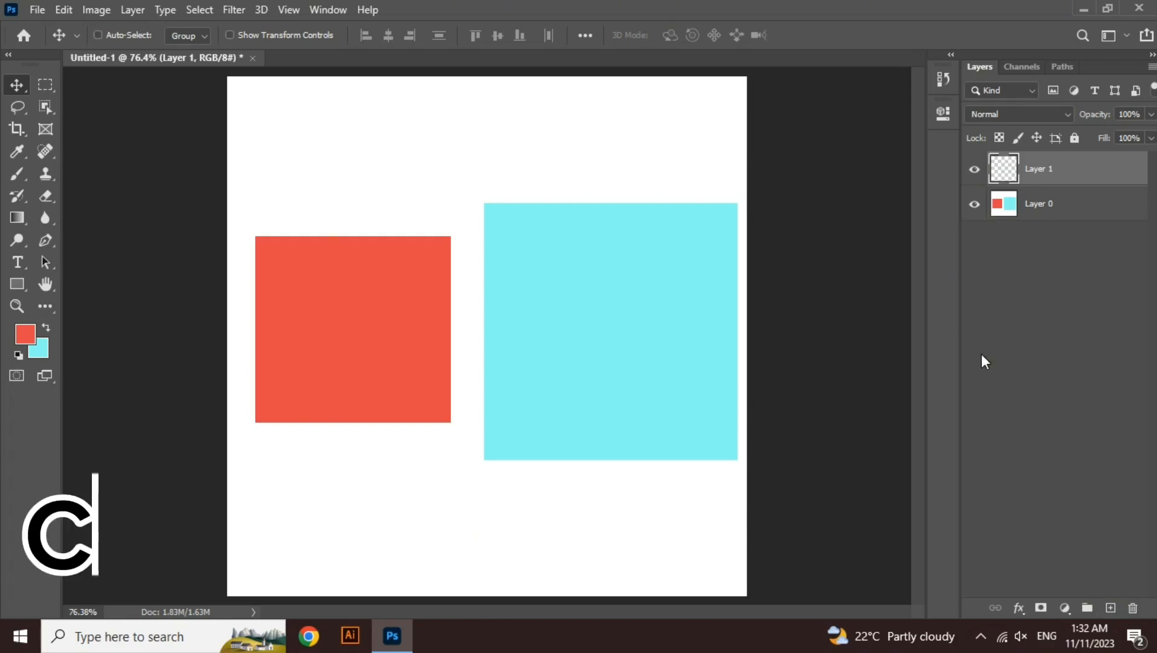
key("ctrl+shift+n")
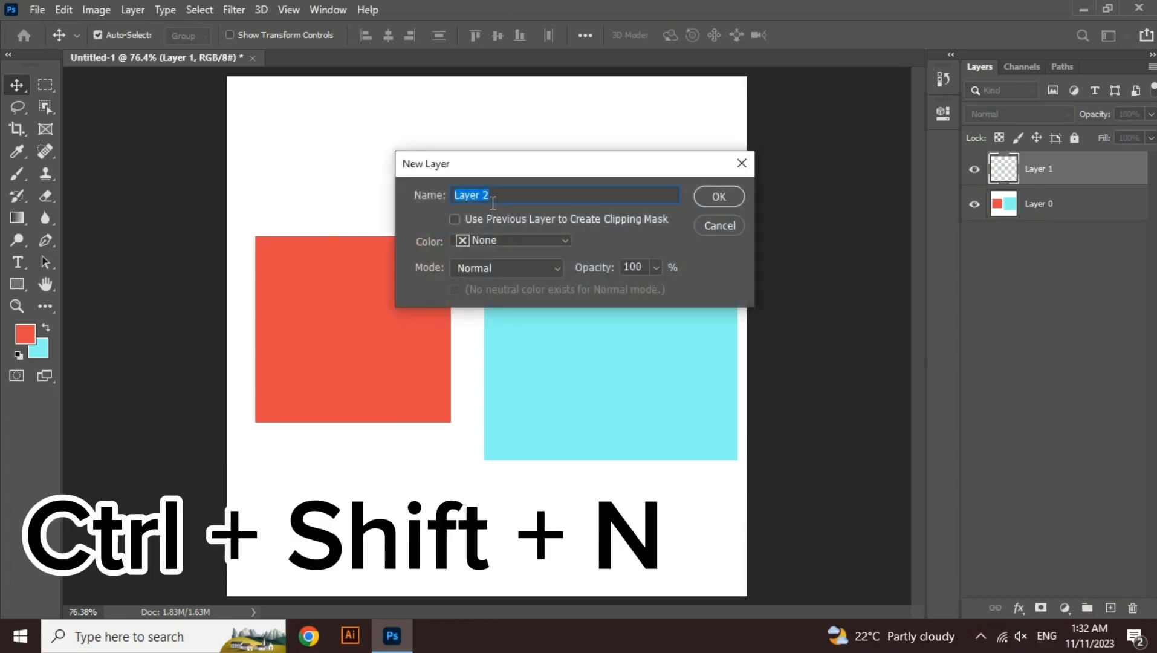
left_click(521, 238)
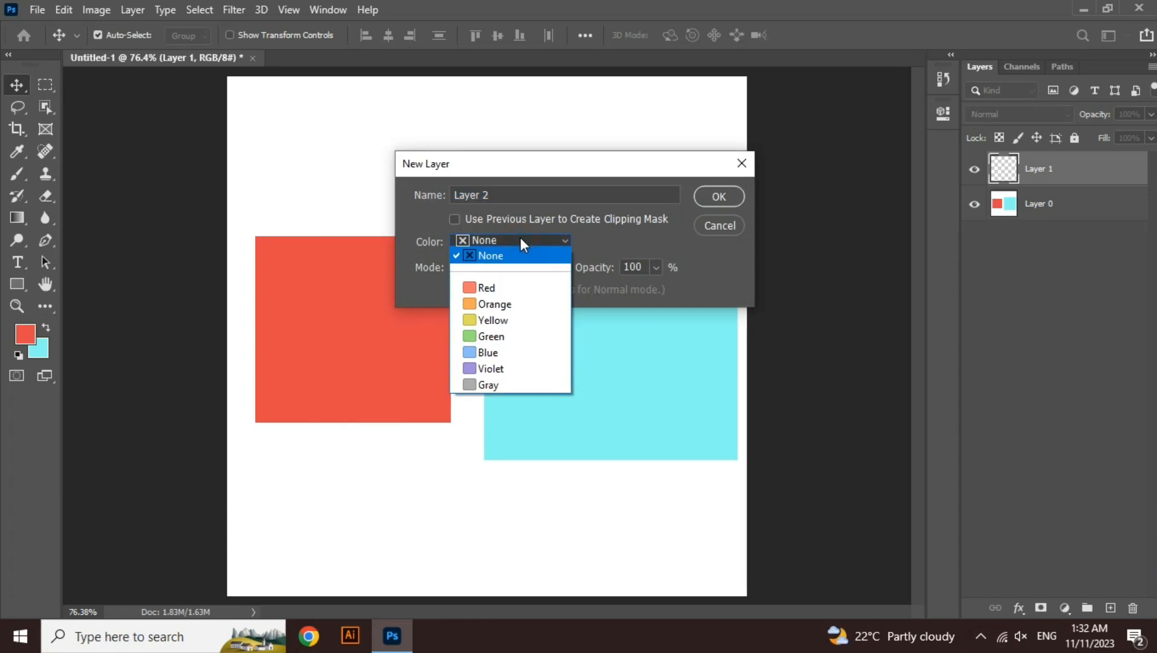
left_click(520, 237)
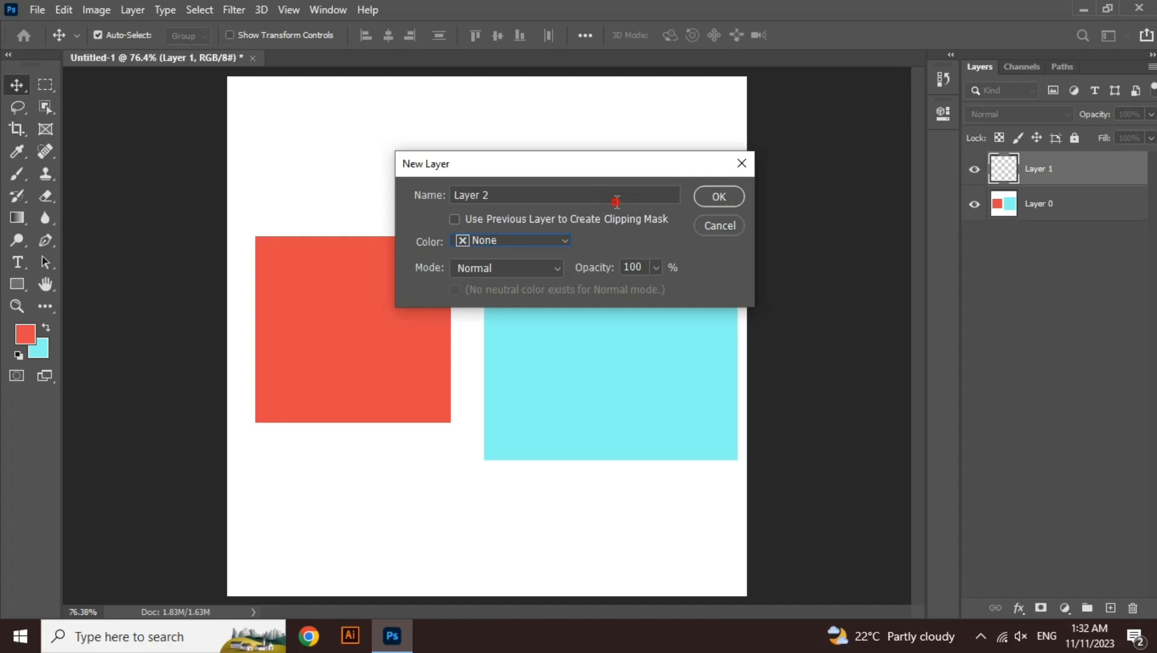
left_click(714, 193)
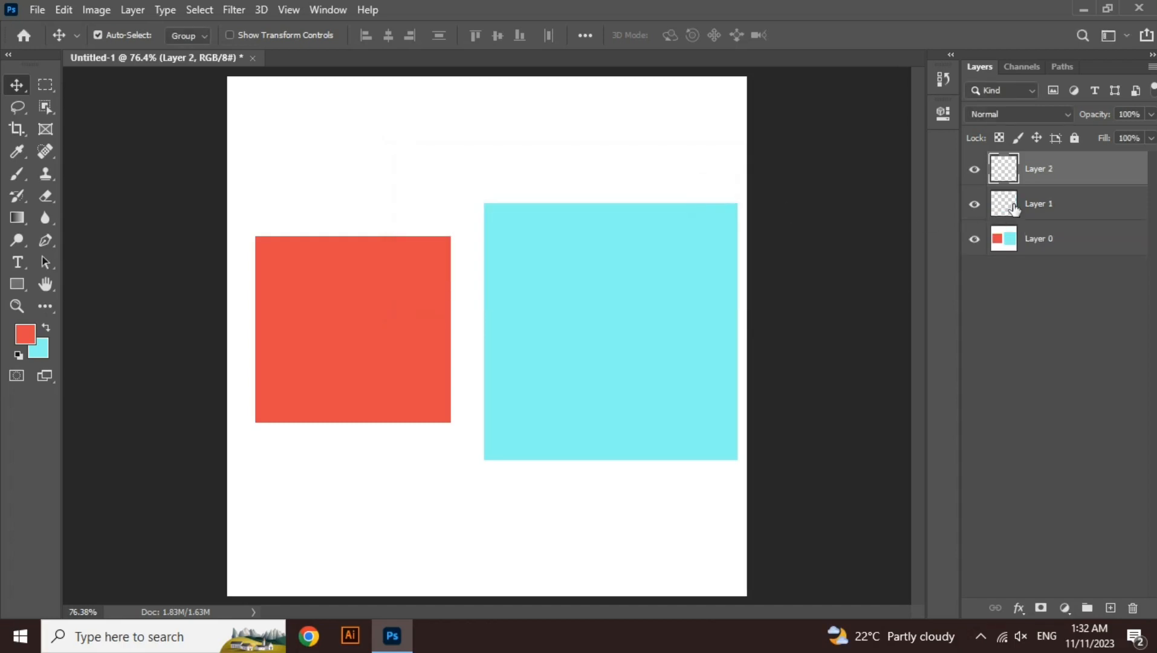
Rename the topmost empty layer as abc
double_click(1040, 171)
type("abc")
key("Return")
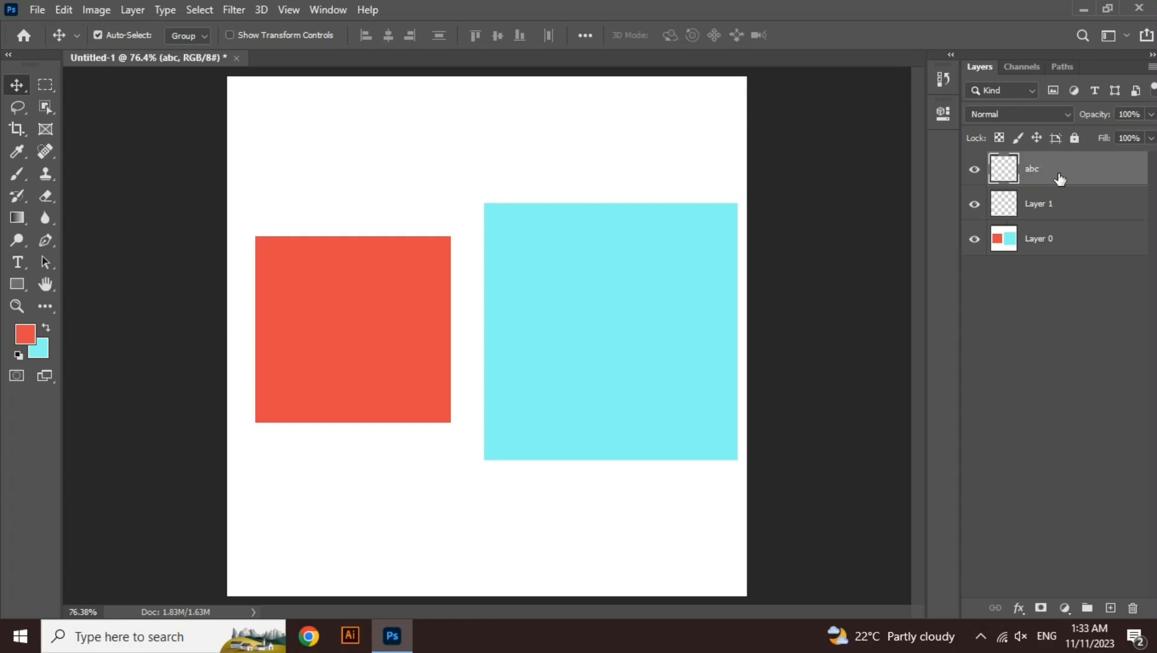
Delete the abc layer with further delete confirmations turned off, and delete the empty Layer 1
right_click(1060, 177)
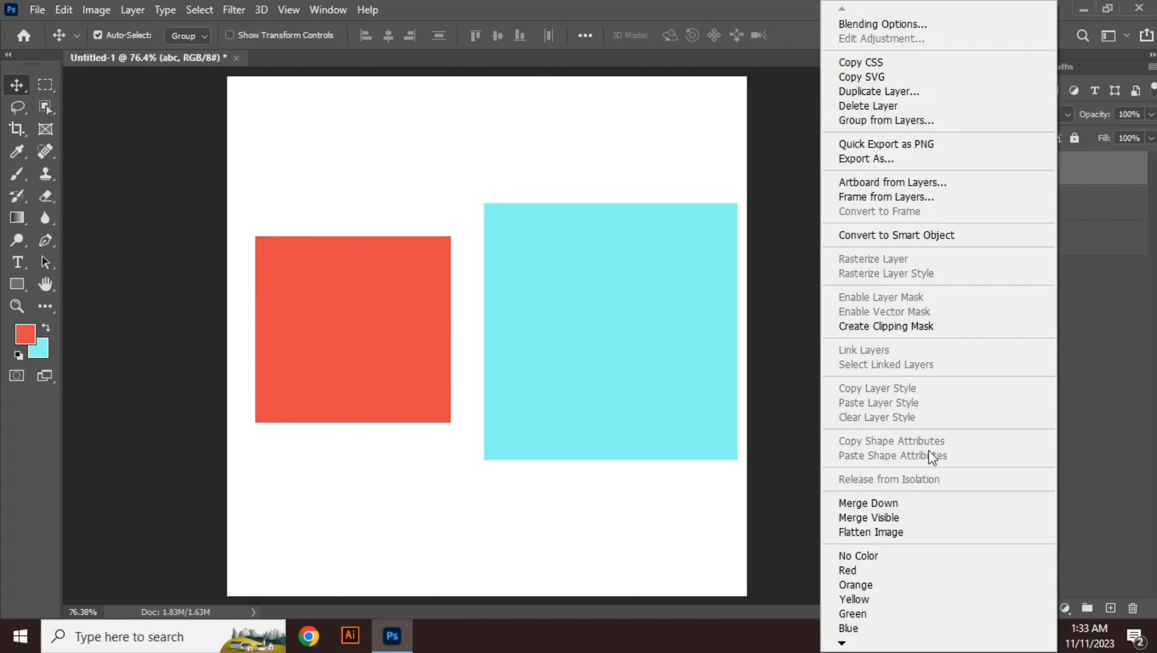
left_click(1097, 304)
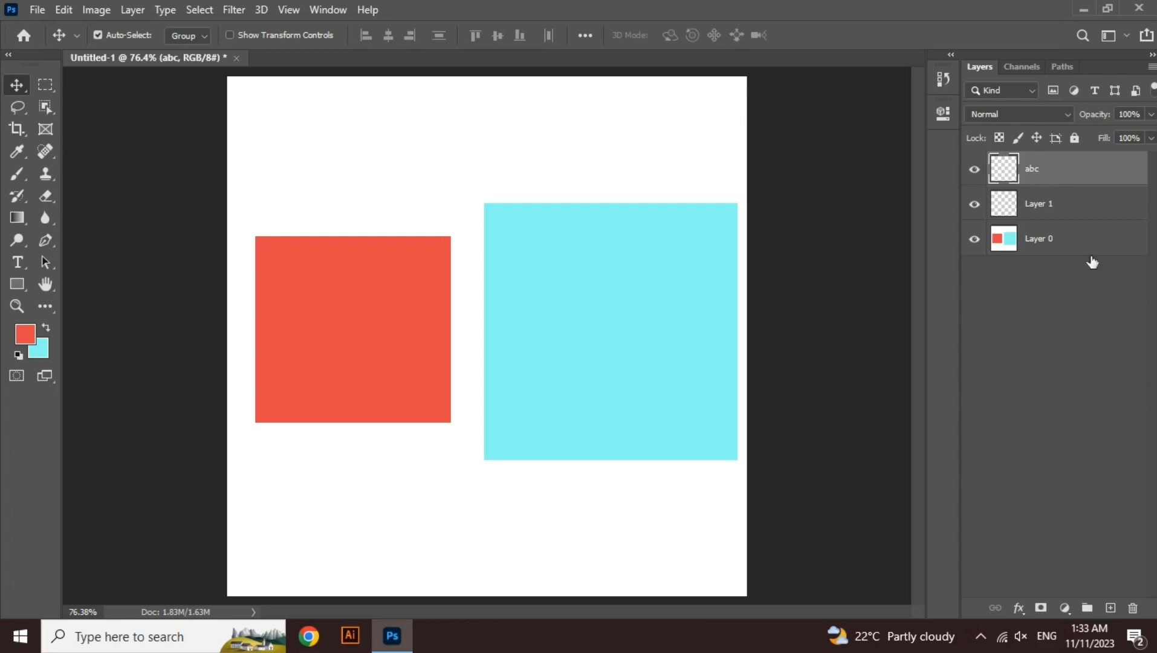
left_click(1133, 609)
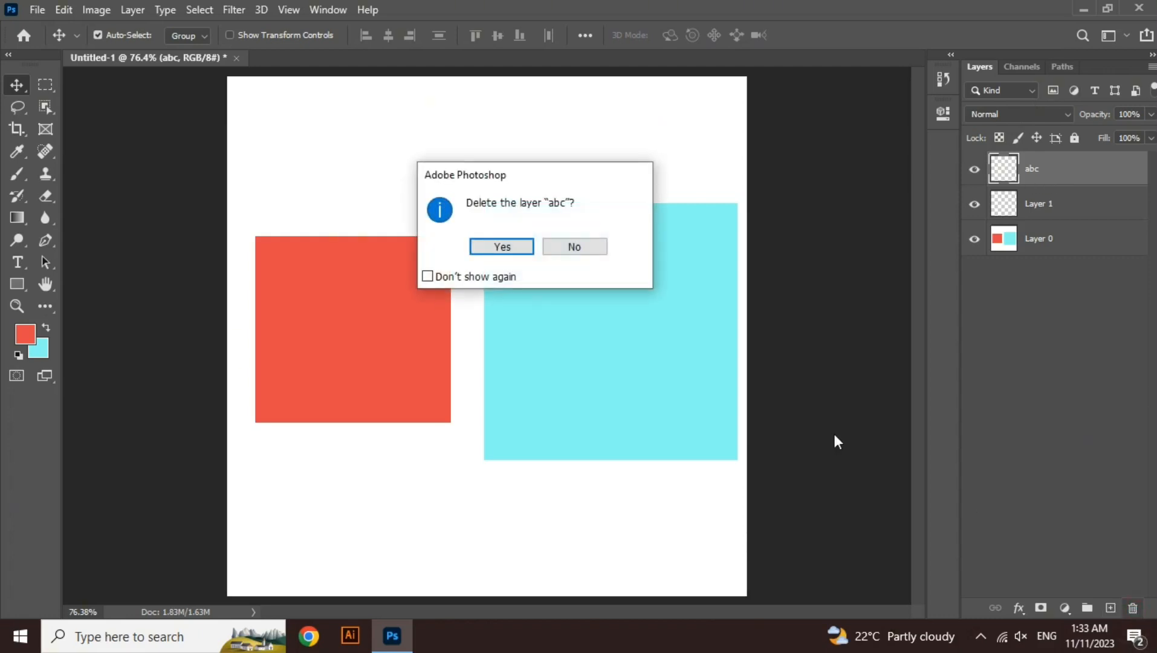
left_click(441, 279)
left_click(507, 246)
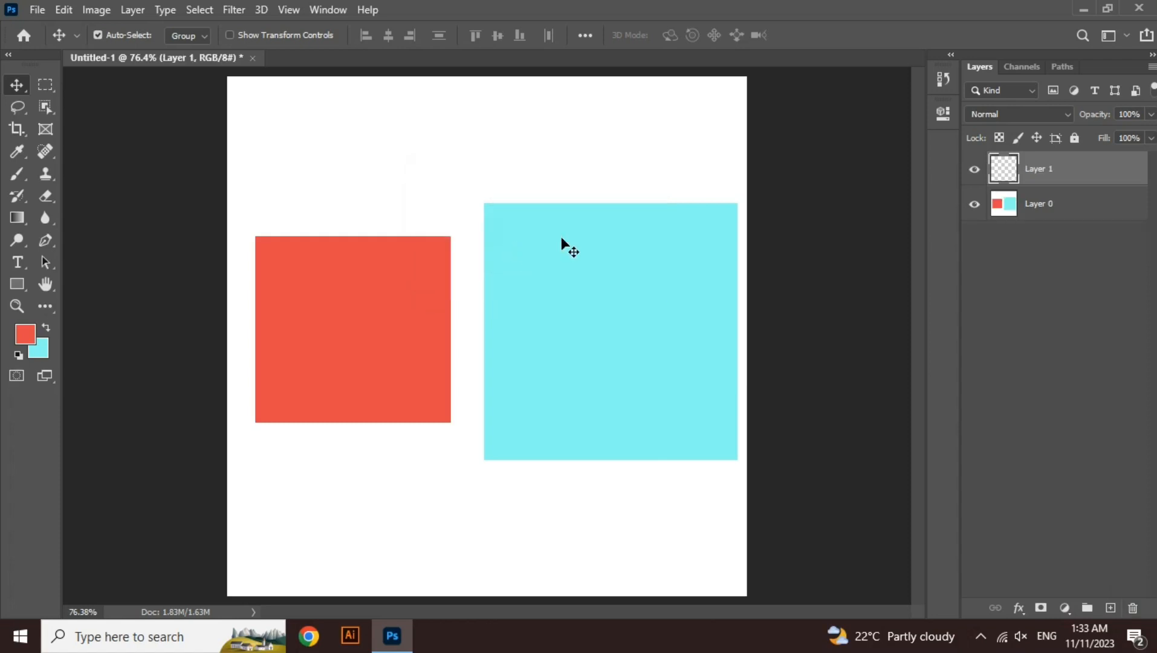
left_click(1134, 608)
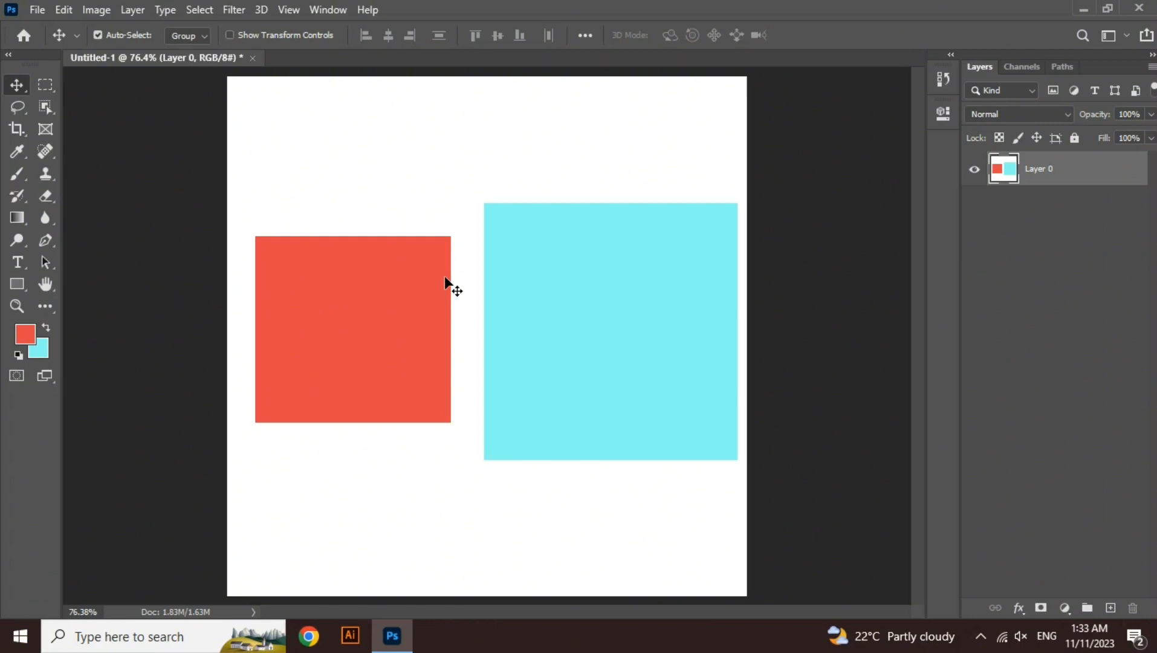
Undo all layer changes and color fills back to the blank white Background canvas
key("ctrl+z")
key("ctrl+z")
key("ctrl+z")
key("ctrl+z")
key("ctrl+z")
key("ctrl+z")
key("ctrl+z")
key("ctrl+z")
key("ctrl+z")
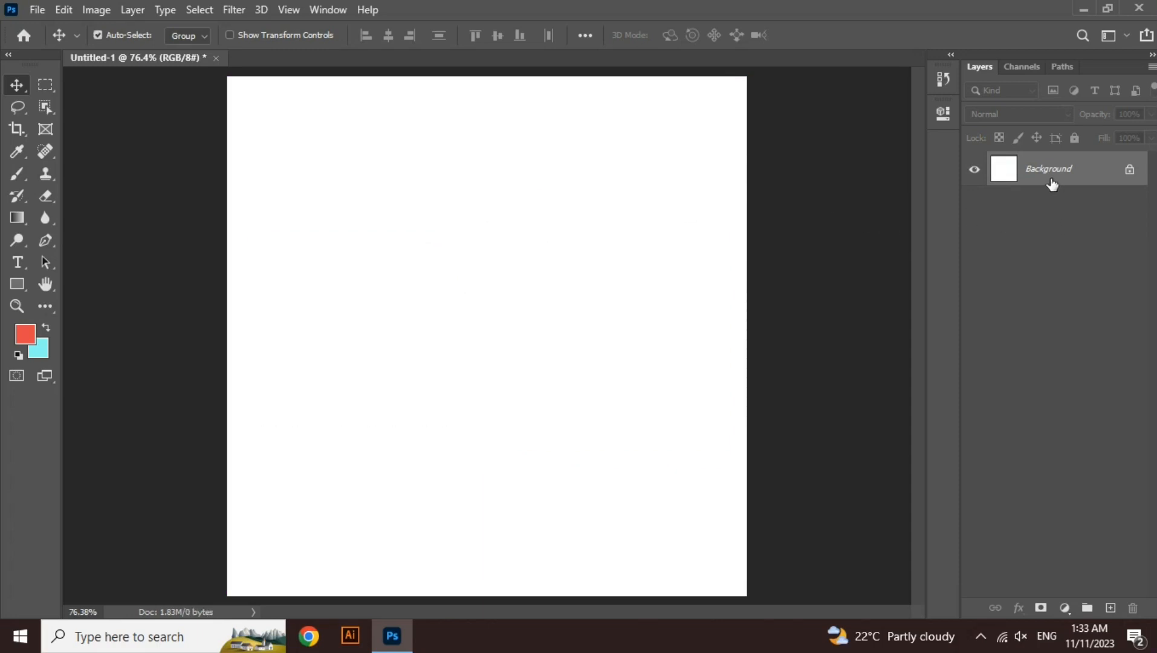
Draw a nearly square marquee in the canvas's left half, fill it with the red foreground color on a new layer and deselect
left_click(45, 85)
left_click_drag(248, 273, 437, 449)
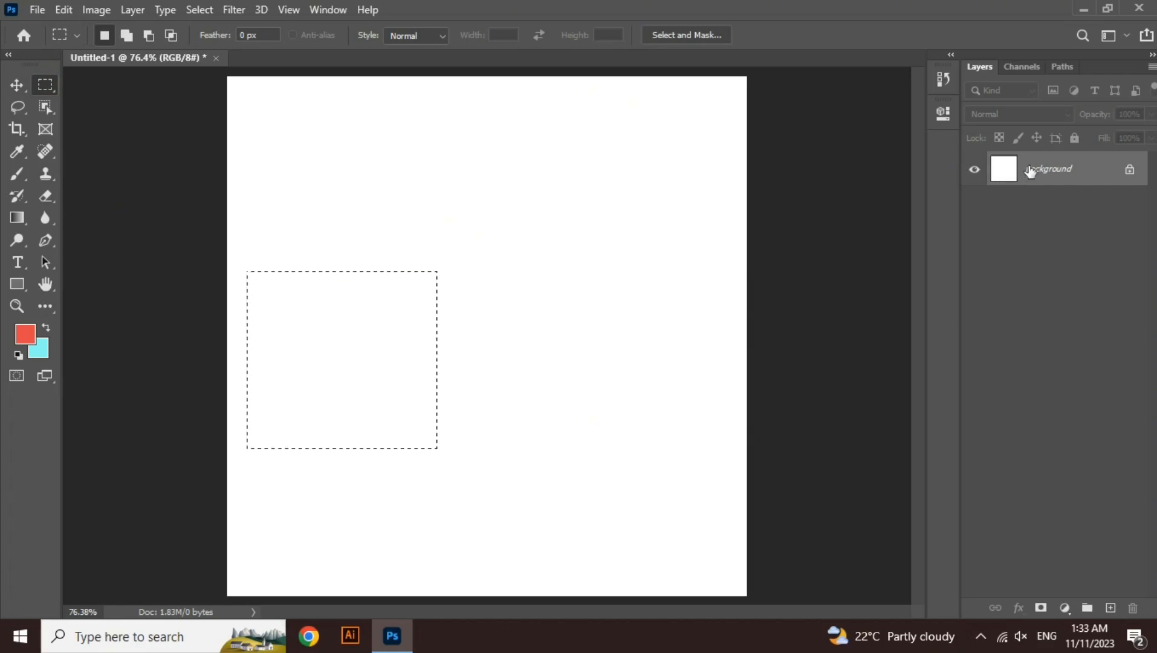
left_click(1111, 607)
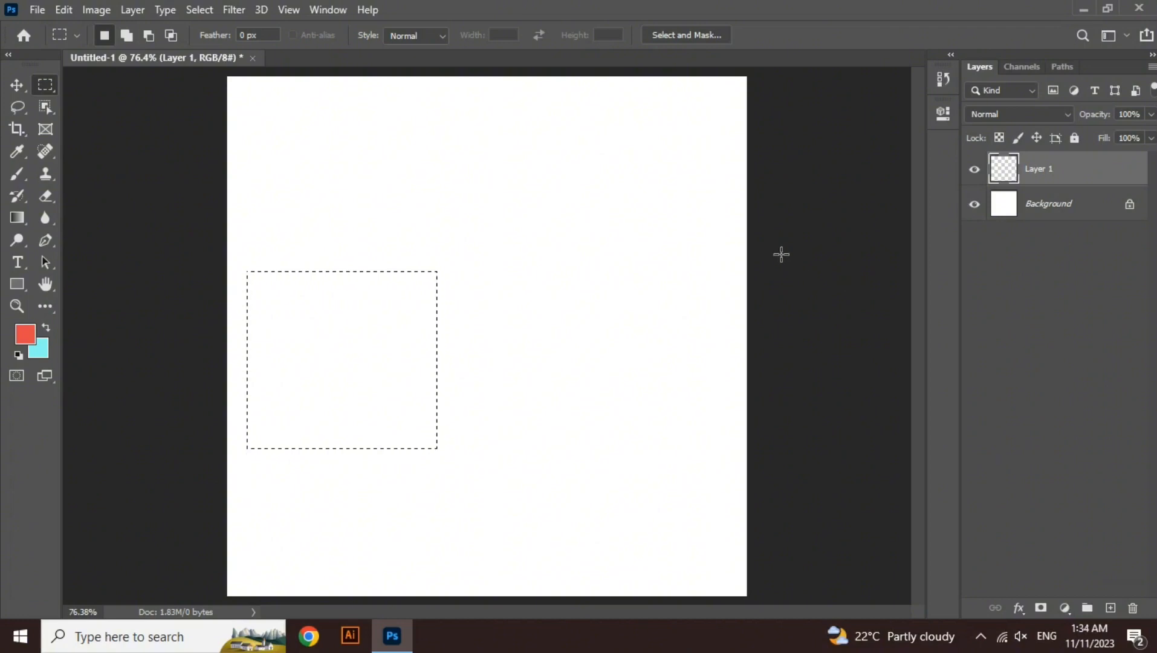
key("alt+BackSpace")
key("ctrl+d")
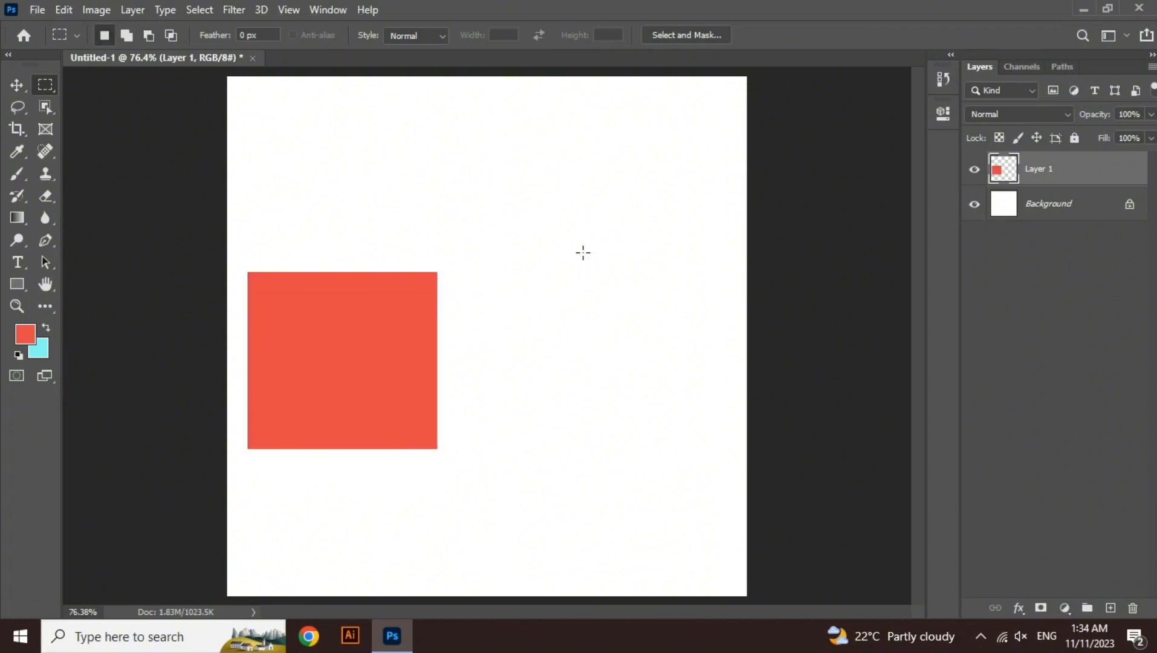
Draw a marquee about 5.0 × 5.6 in beside the red square, fill it with cyan on a new layer and deselect
left_click_drag(662, 415, 739, 497)
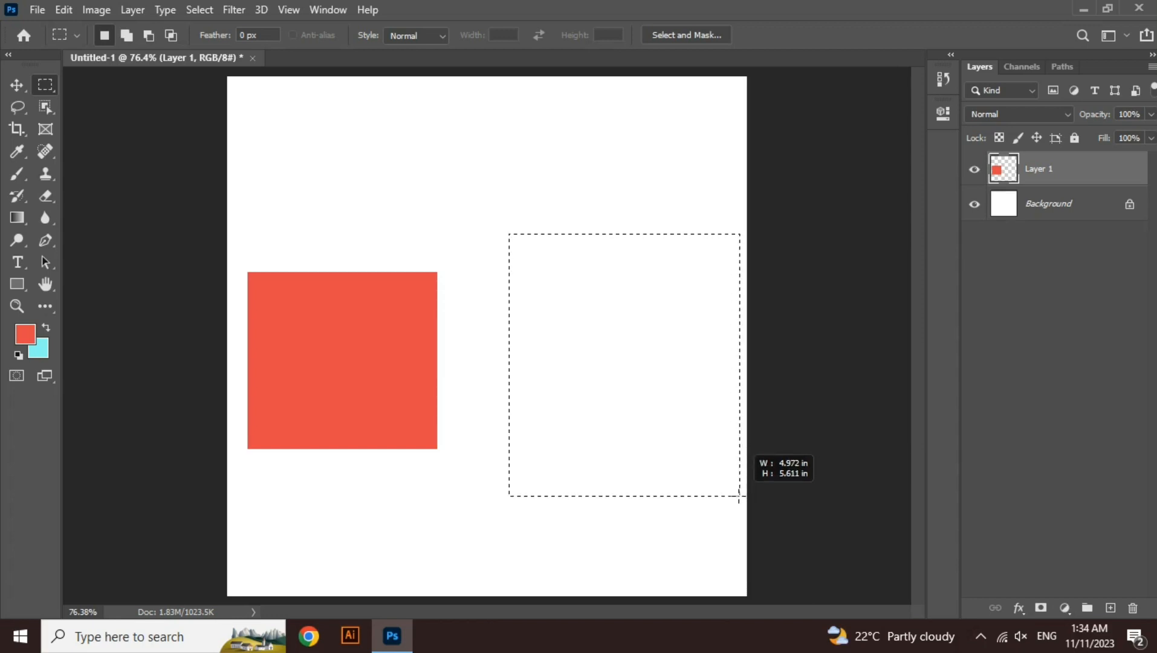
left_click_drag(739, 494, 739, 497)
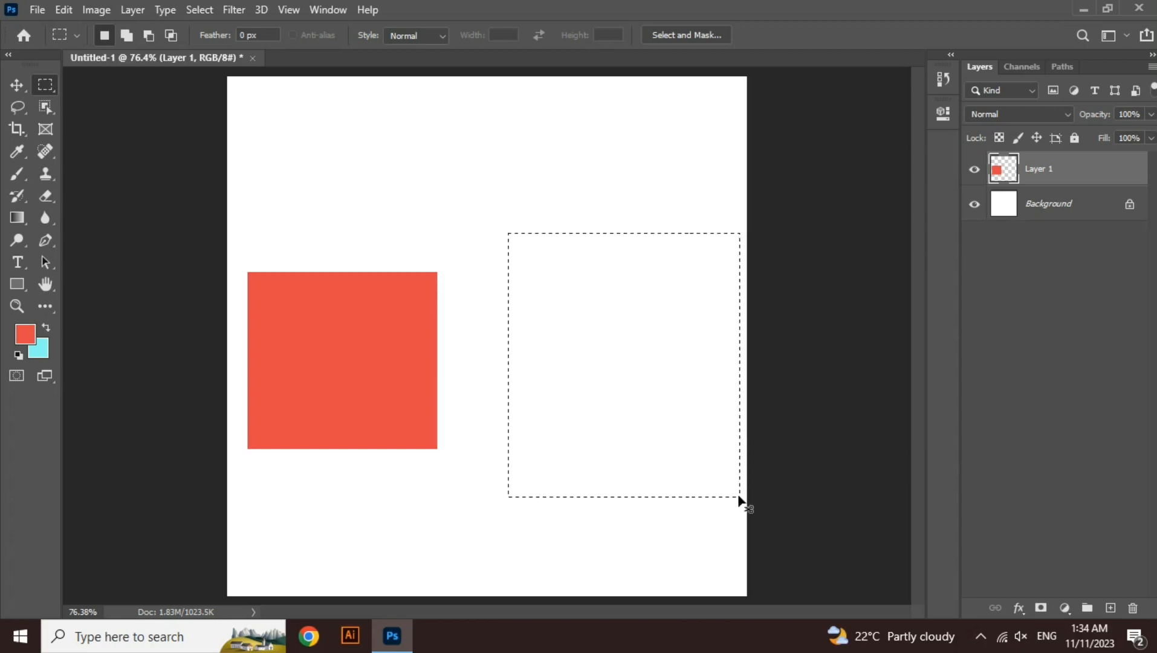
key("ctrl+shift+n")
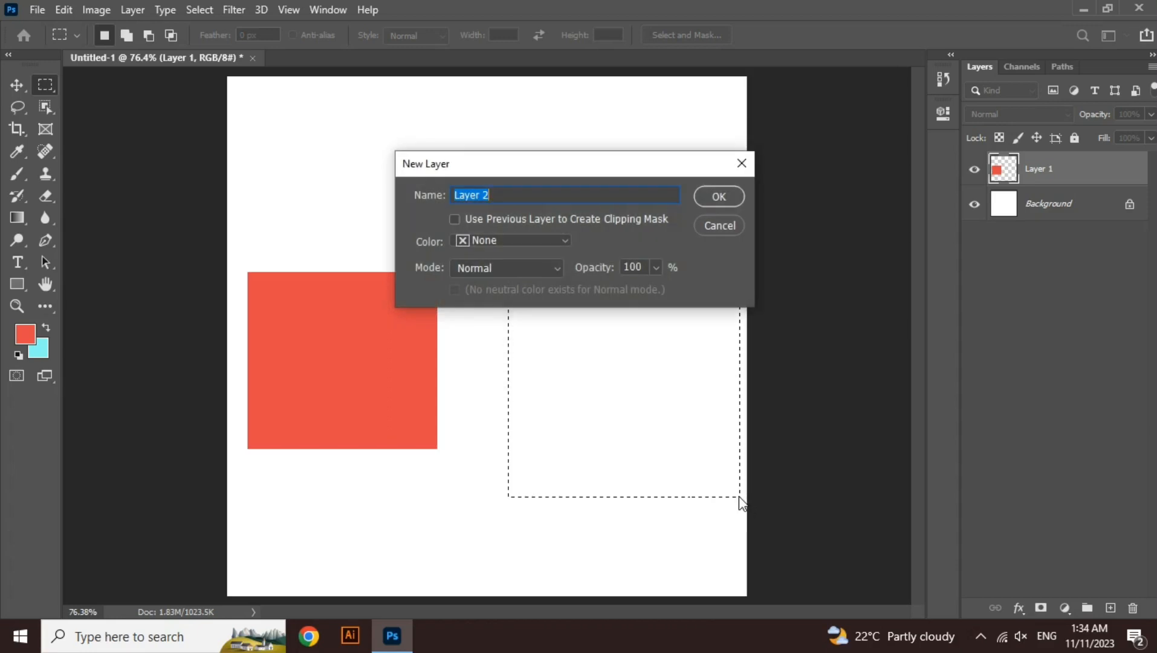
key("Return")
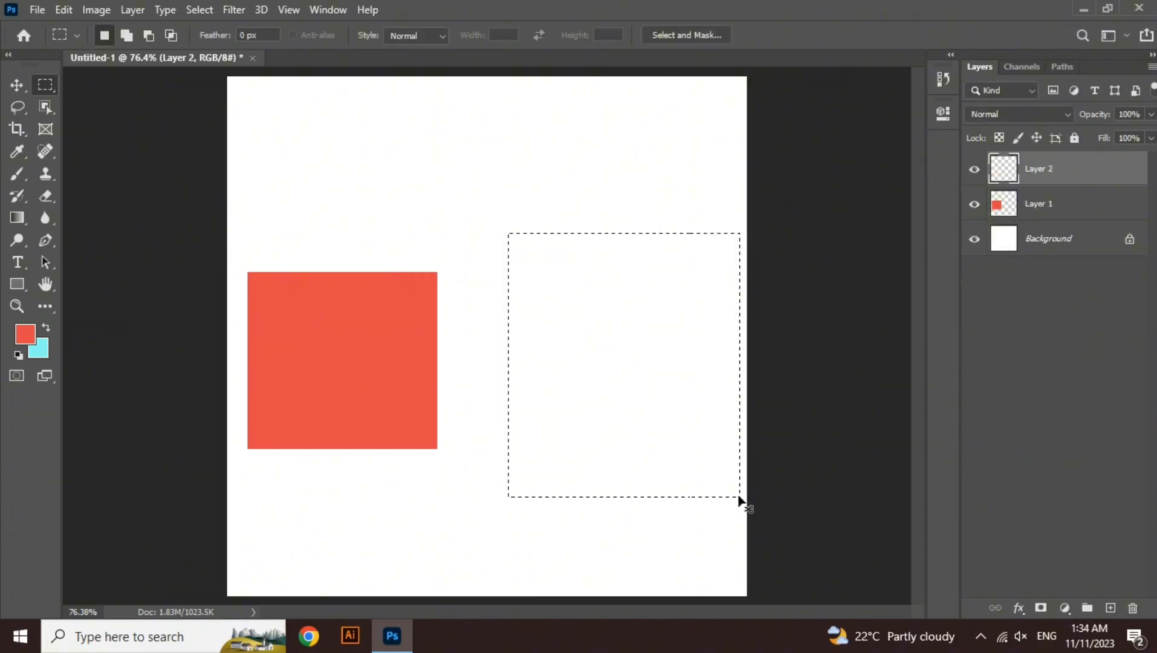
key("ctrl+BackSpace")
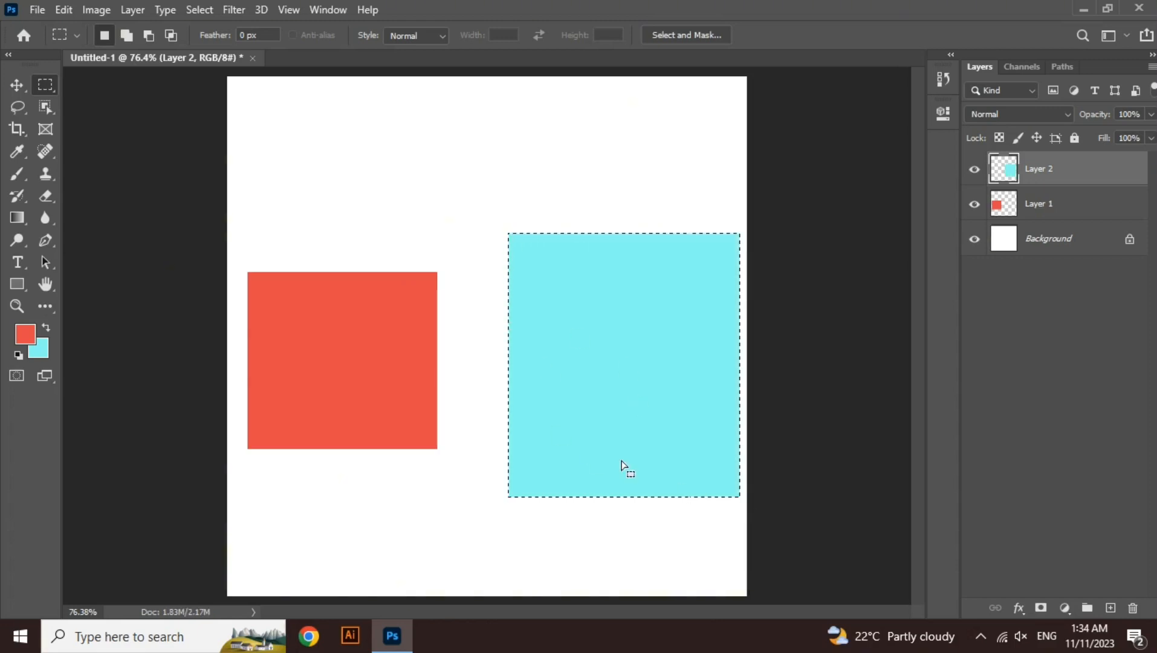
key("ctrl+d")
Switch to the Move tool and rename the red square's layer as box1
left_click(17, 85)
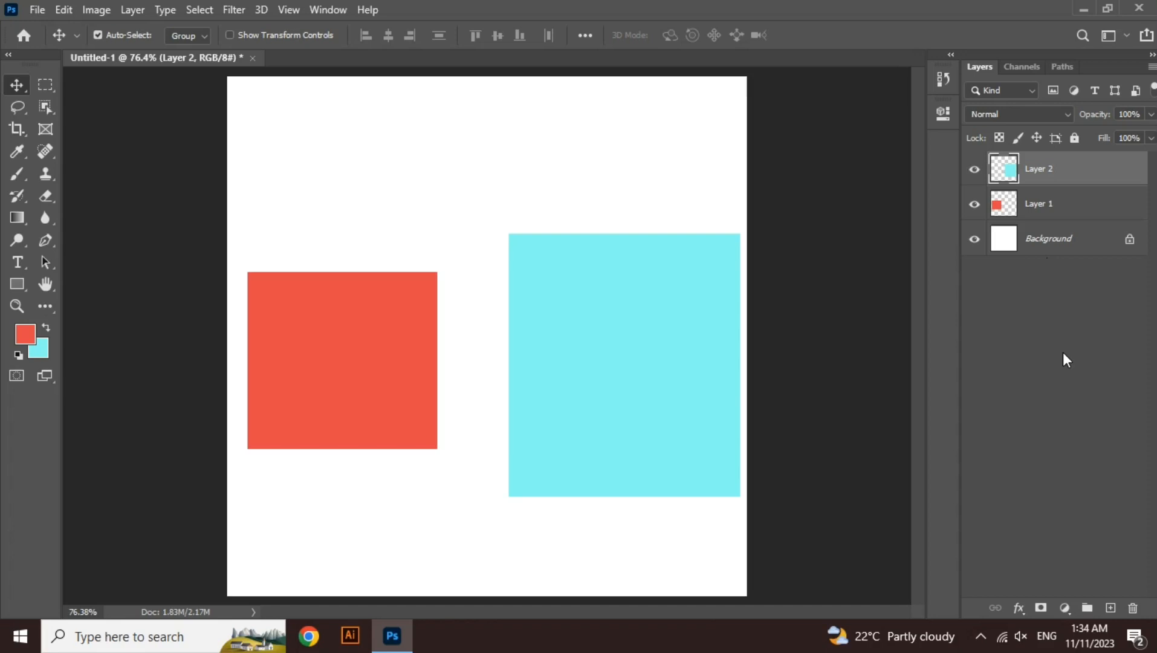
left_click(1010, 204)
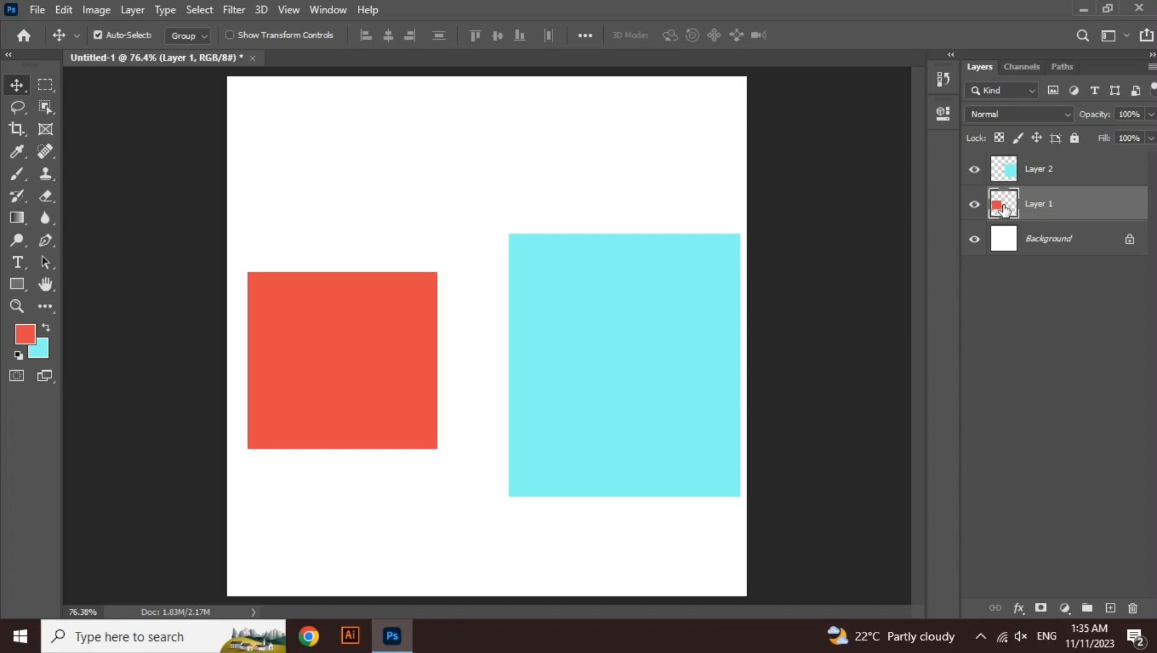
double_click(1040, 204)
key("BackSpace")
type("box1")
Rename the cyan rectangle's layer as box2
double_click(1040, 168)
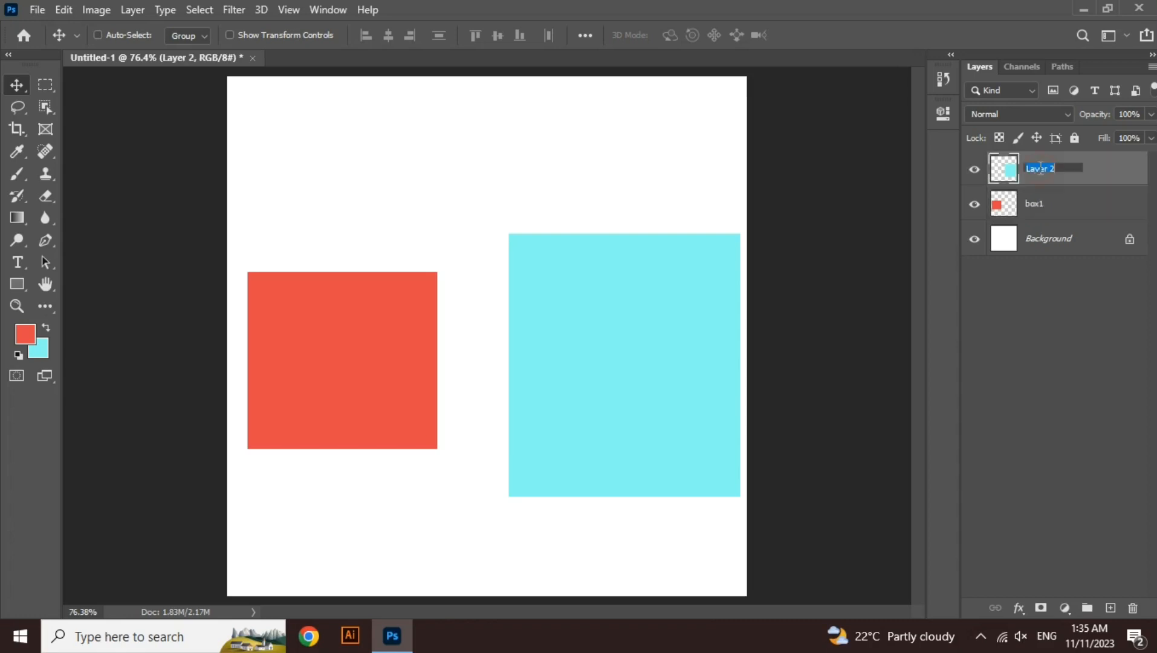
key("BackSpace")
type("box2")
key("Return")
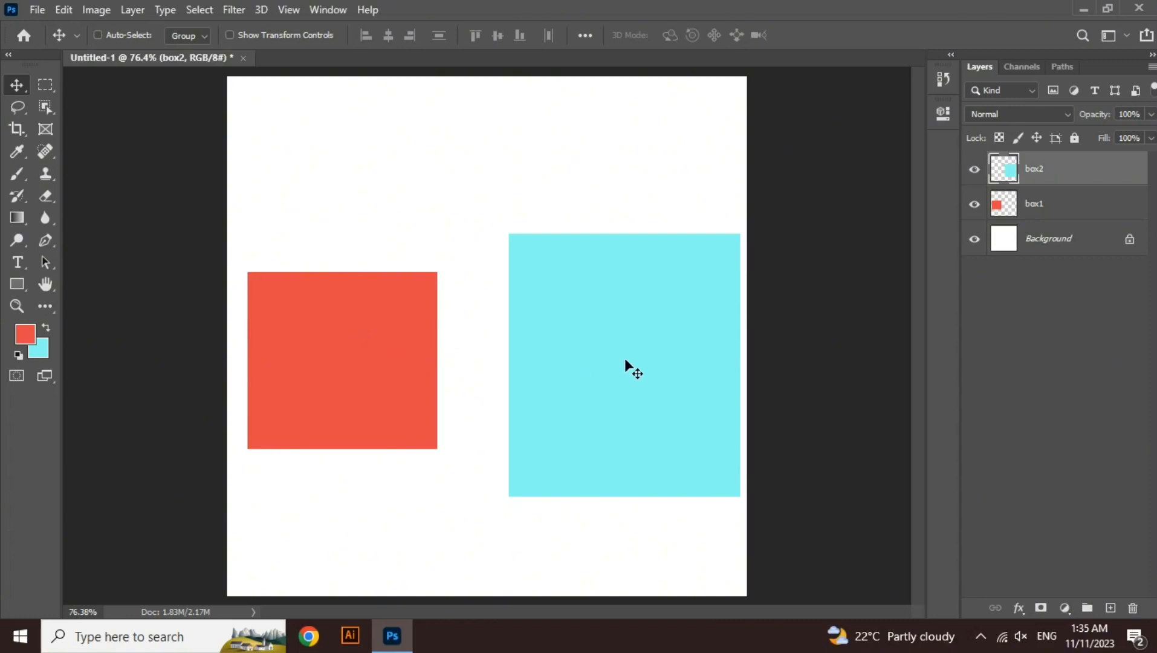
Select the box2 layer and shift the cyan rectangle slightly left on the canvas
left_click(1038, 219)
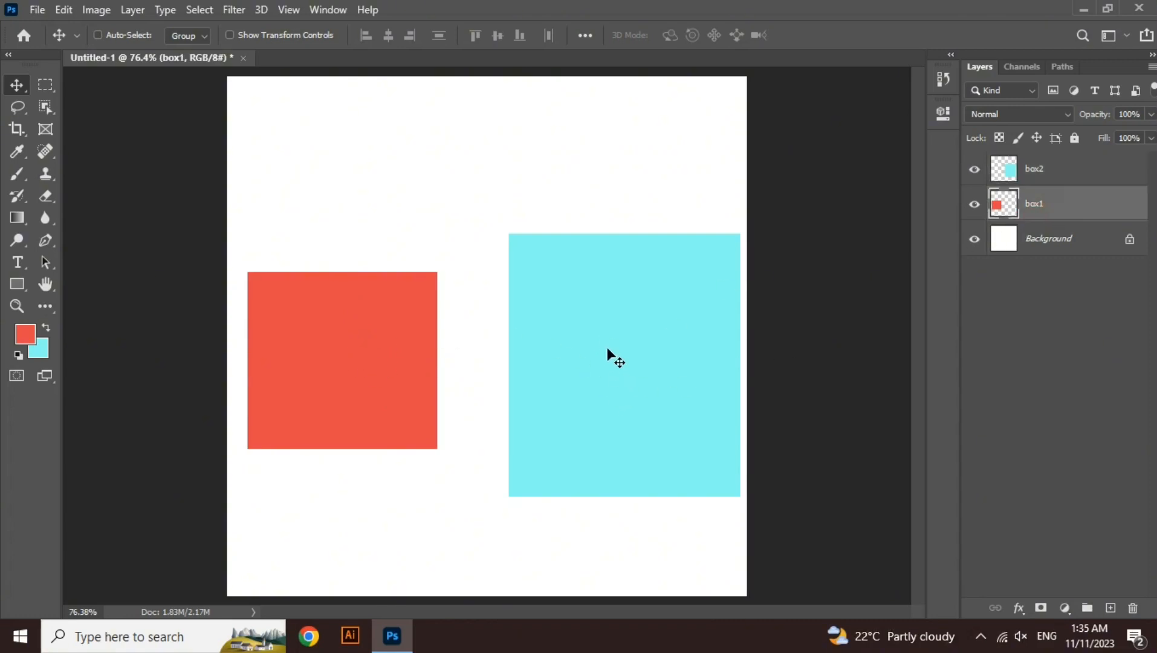
left_click(1037, 180)
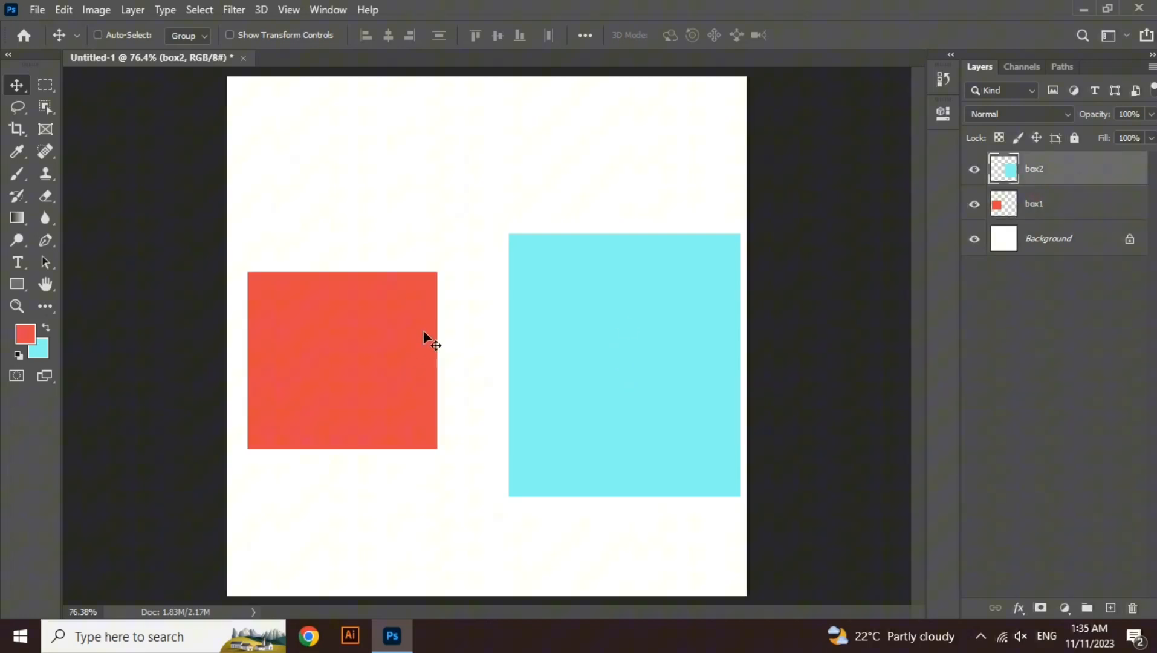
left_click_drag(400, 355, 377, 364)
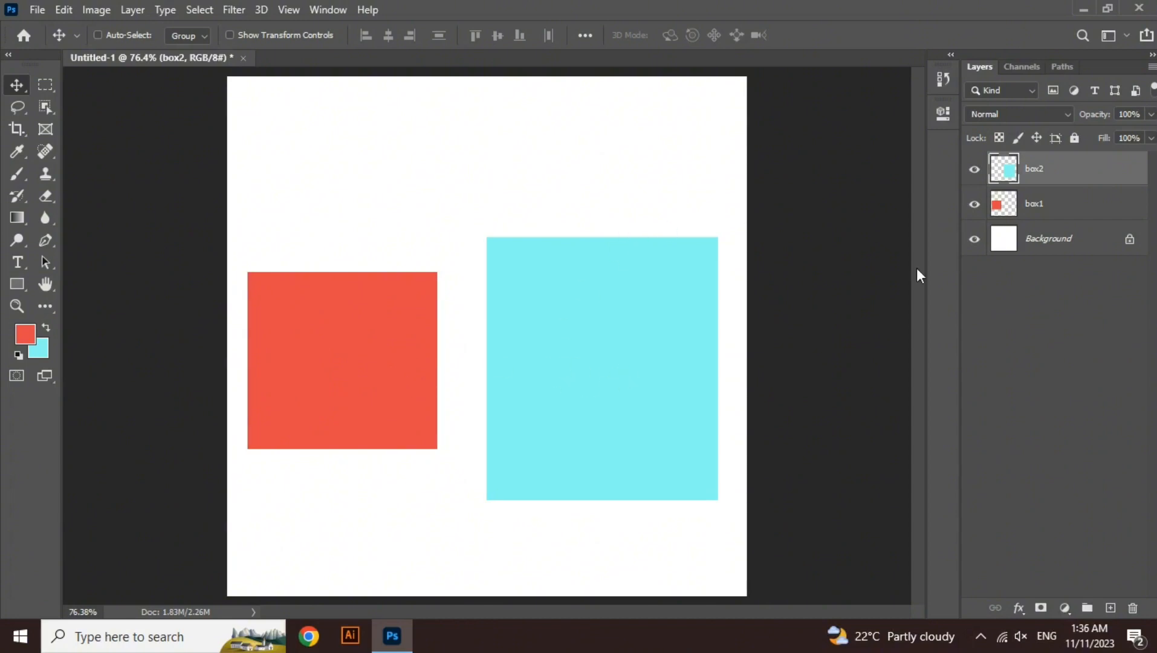
Move the red square of the box1 layer across the canvas so it lies fully behind the cyan rectangle
left_click(1039, 210)
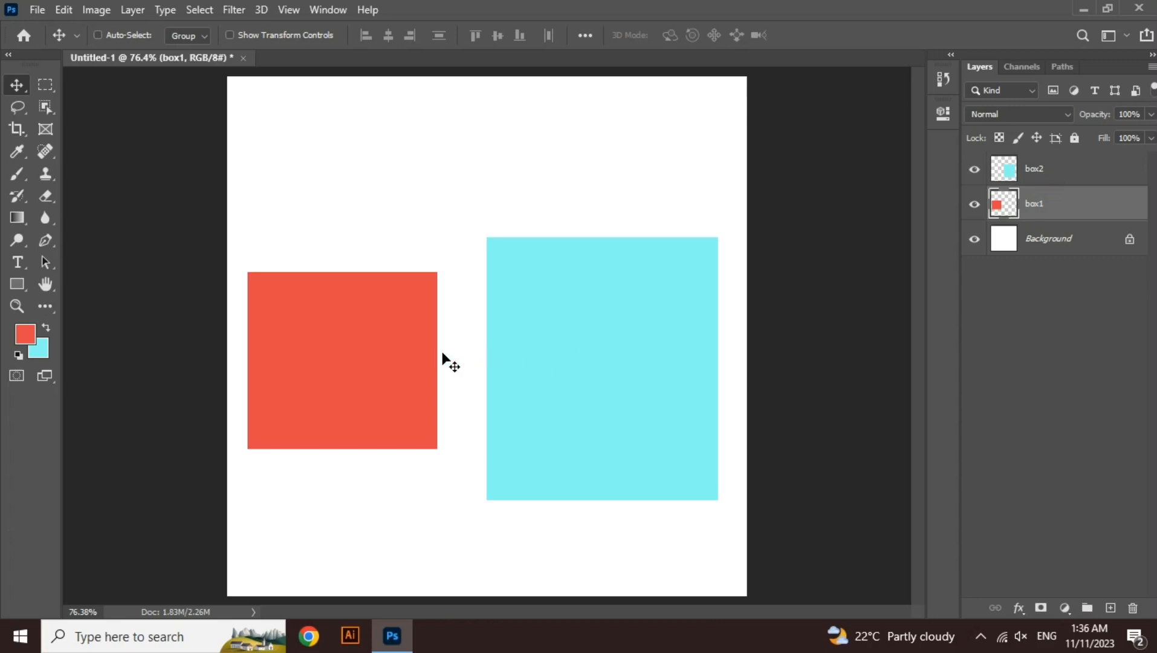
mouse_move(378, 356)
left_mouse_down()
mouse_move(402, 356)
mouse_move(403, 314)
mouse_move(367, 175)
mouse_move(381, 222)
mouse_move(370, 185)
mouse_move(369, 342)
mouse_move(383, 337)
mouse_move(383, 356)
left_mouse_up()
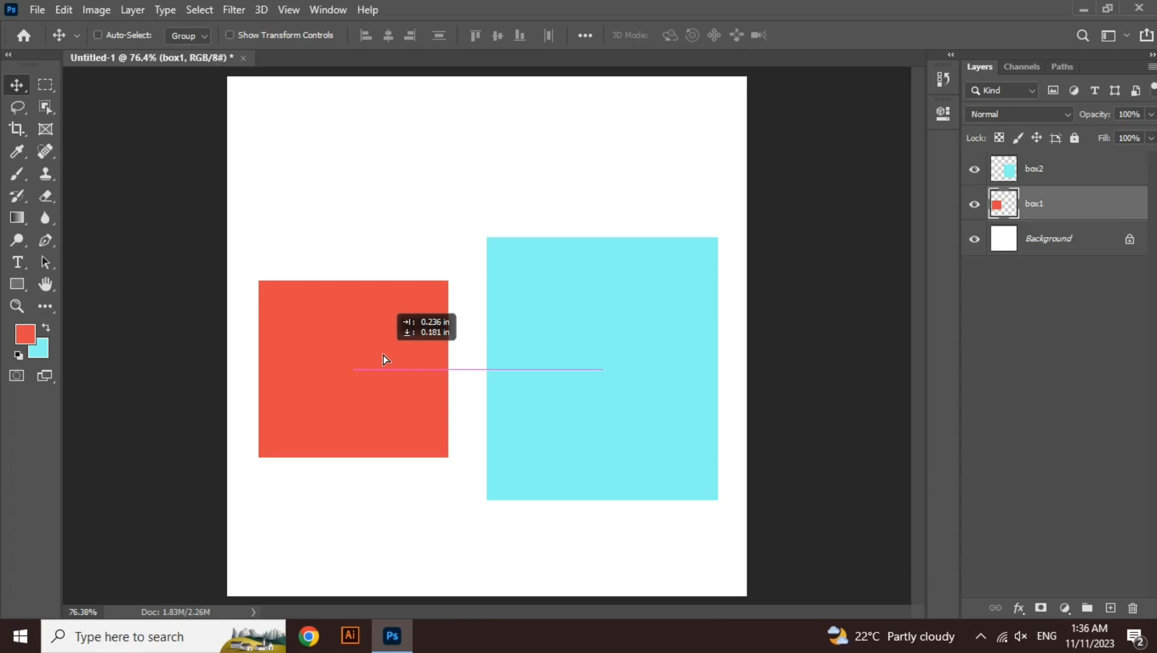
left_click_drag(383, 356, 635, 364)
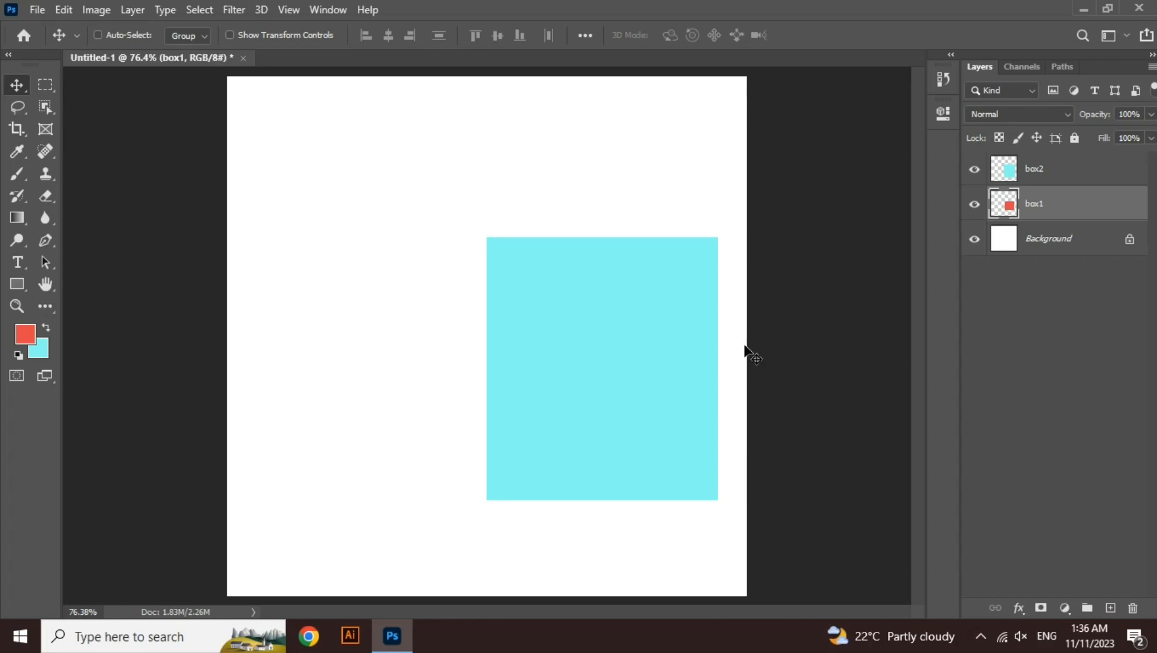
Hide the box2 layer to check the red square beneath it and show the layer again
left_click(1052, 169)
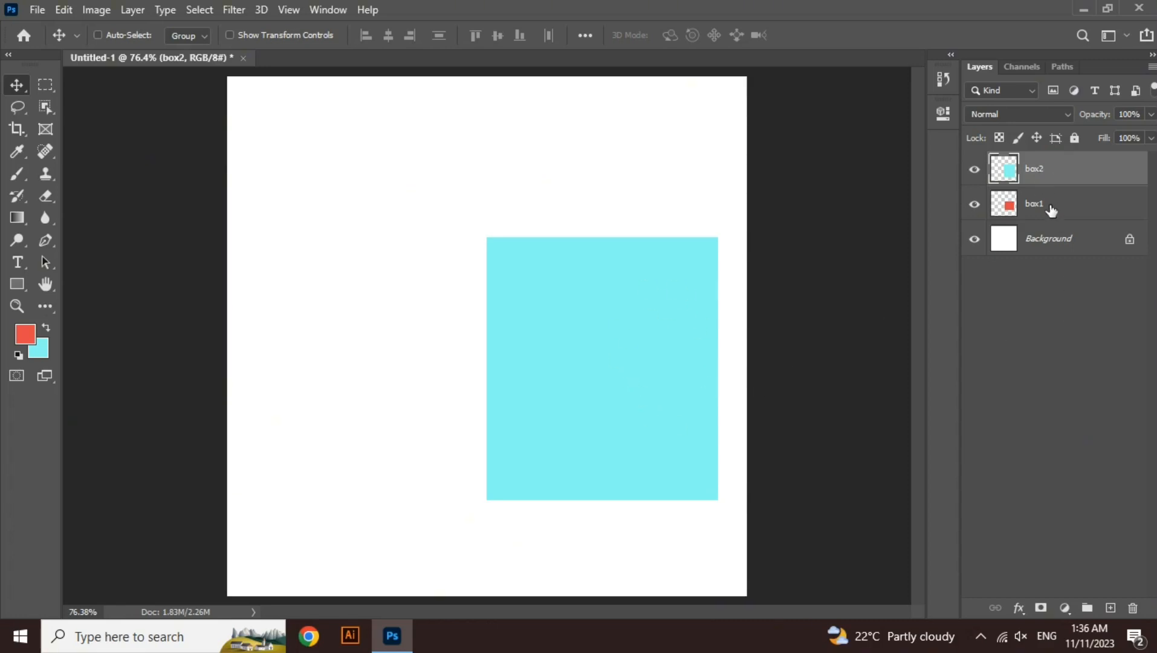
left_click(975, 171)
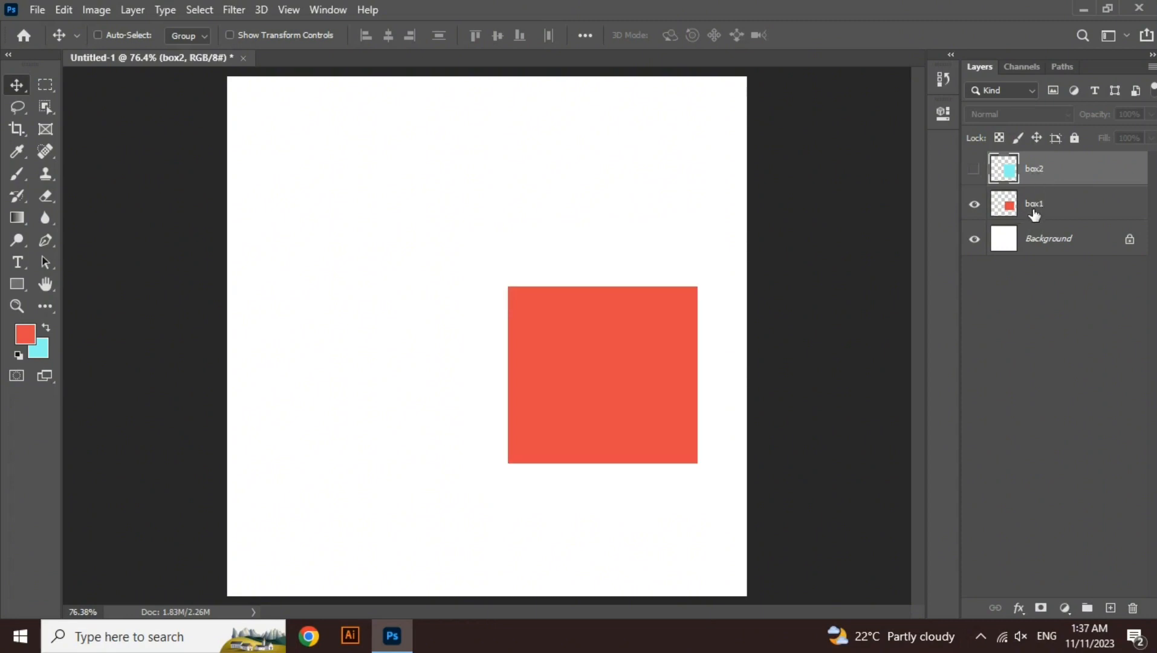
left_click(974, 169)
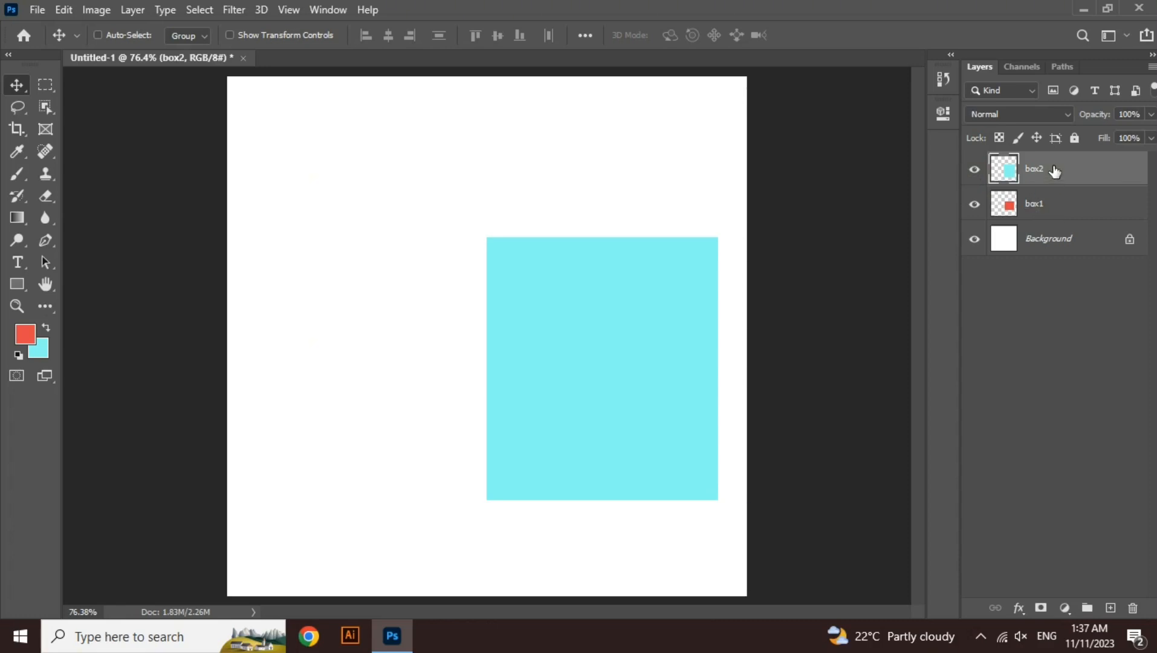
Practise reordering the two box layers, ending with box1 stacked above box2
left_click_drag(1046, 170, 1046, 213)
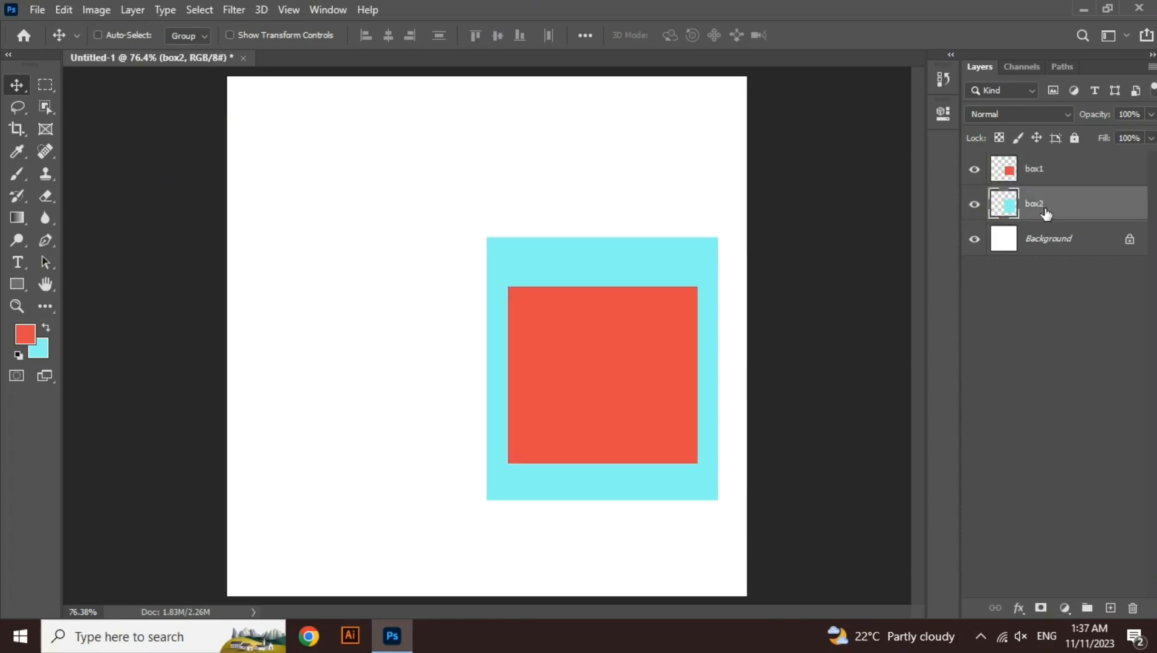
key("ctrl+z")
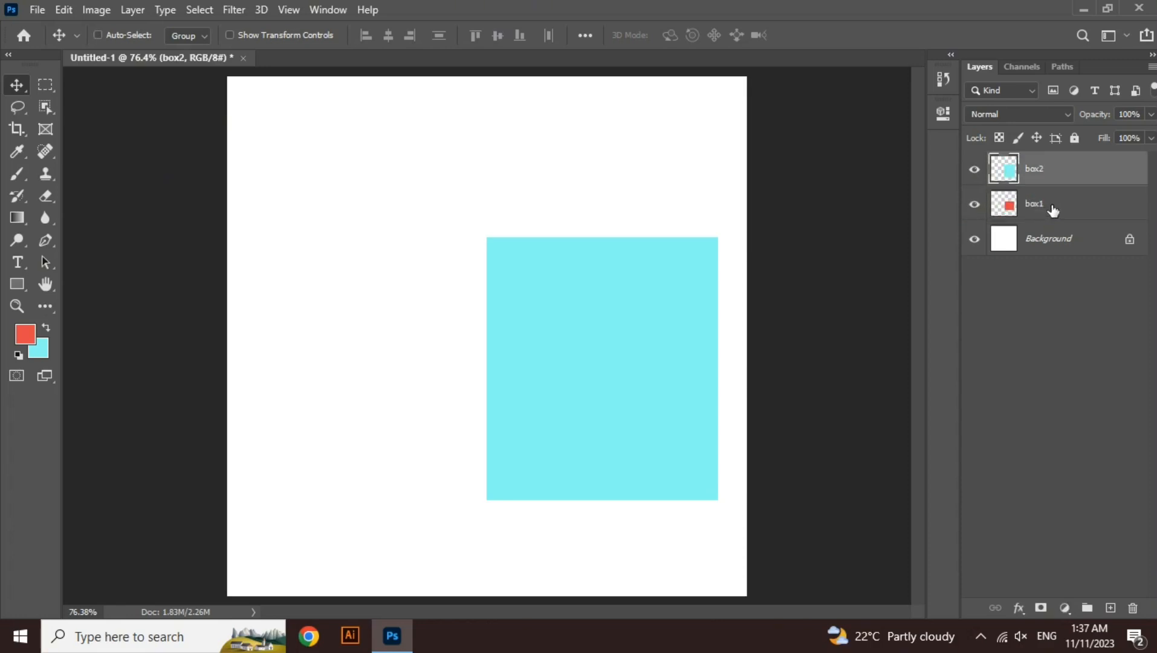
left_click_drag(1048, 212, 1048, 165)
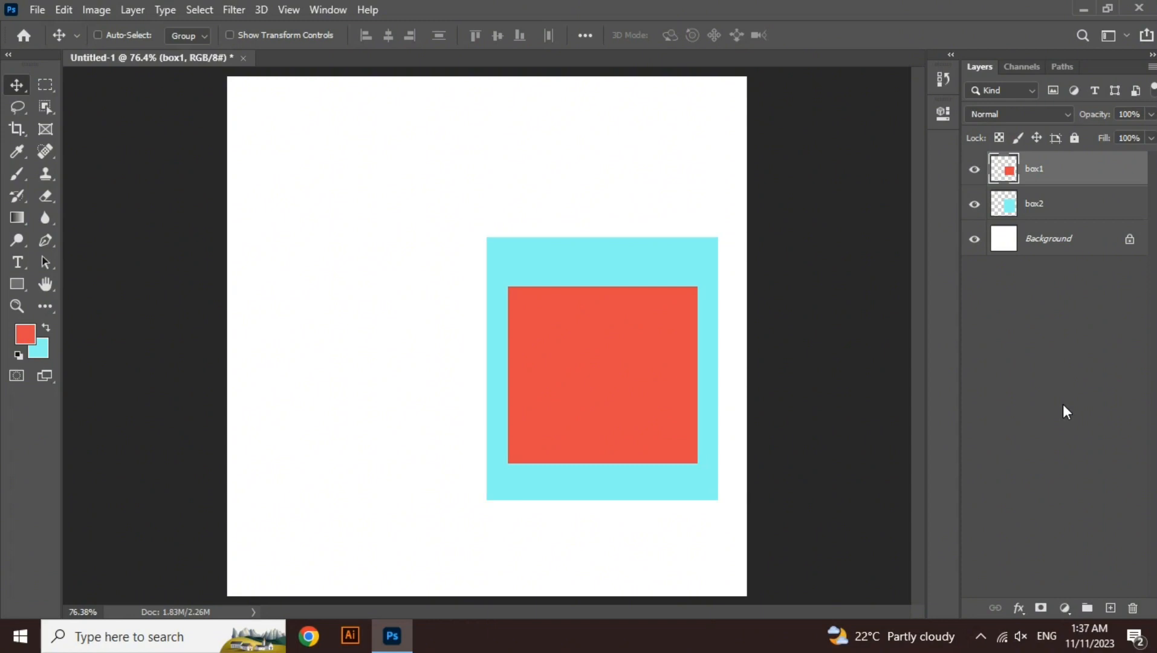
key("ctrl+bracketleft")
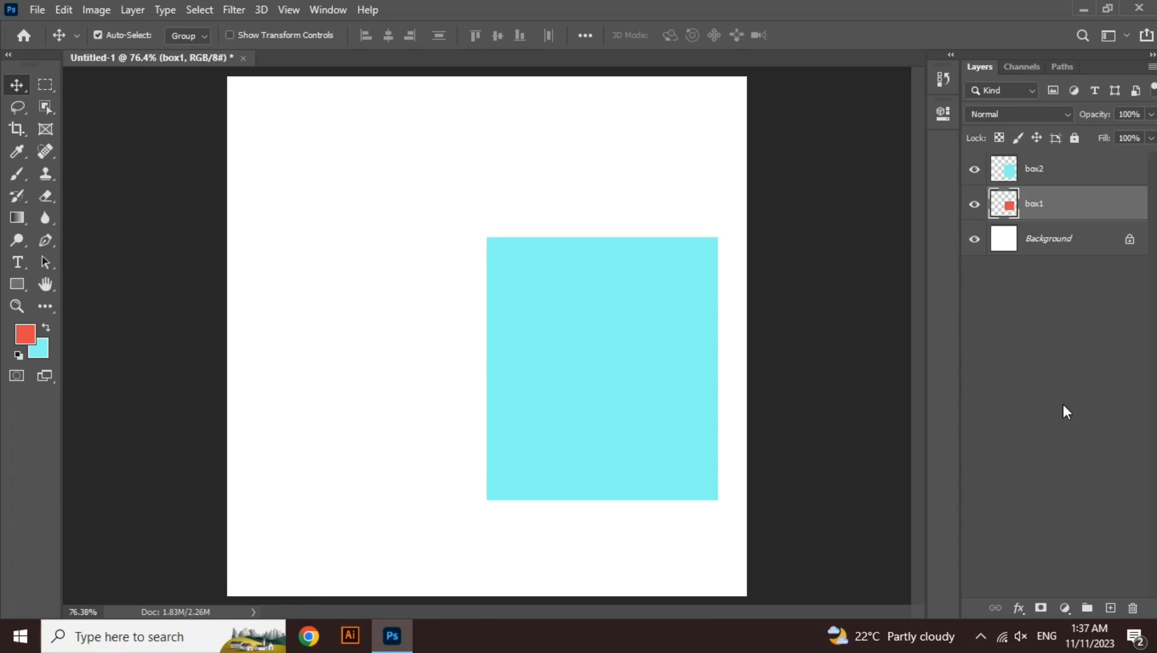
key("ctrl+bracketright")
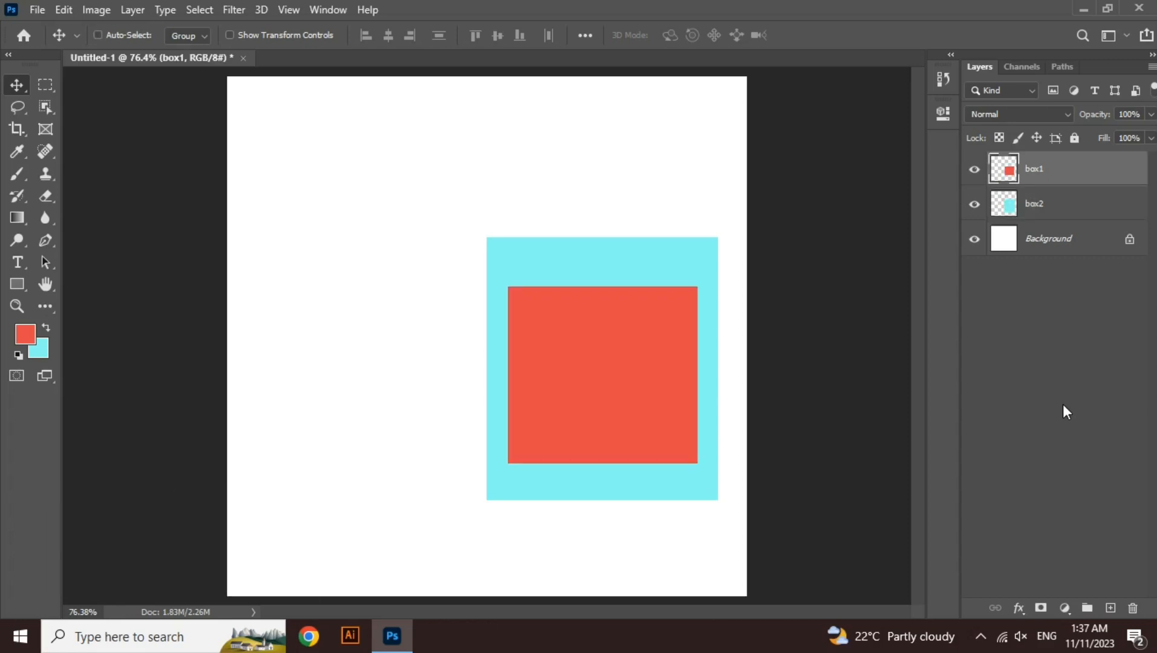
Move the red square beside the cyan rectangle with their upper edges level, and delete the box2 layer
left_click_drag(606, 379, 578, 376)
left_click_drag(440, 349, 376, 338)
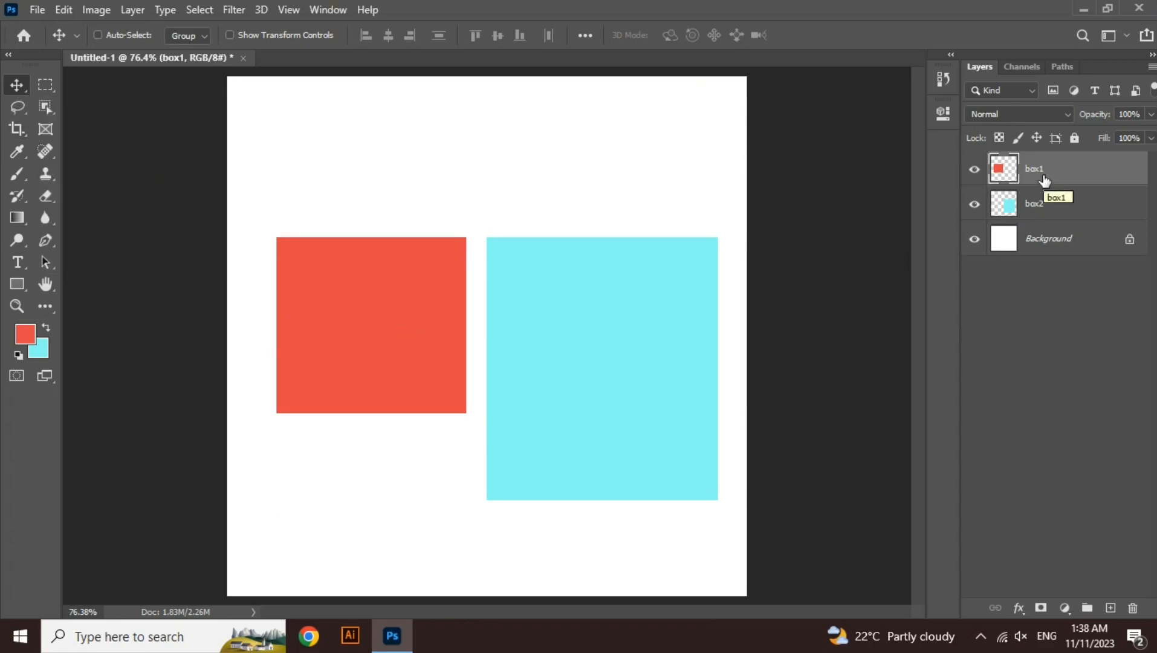
left_click(1052, 208)
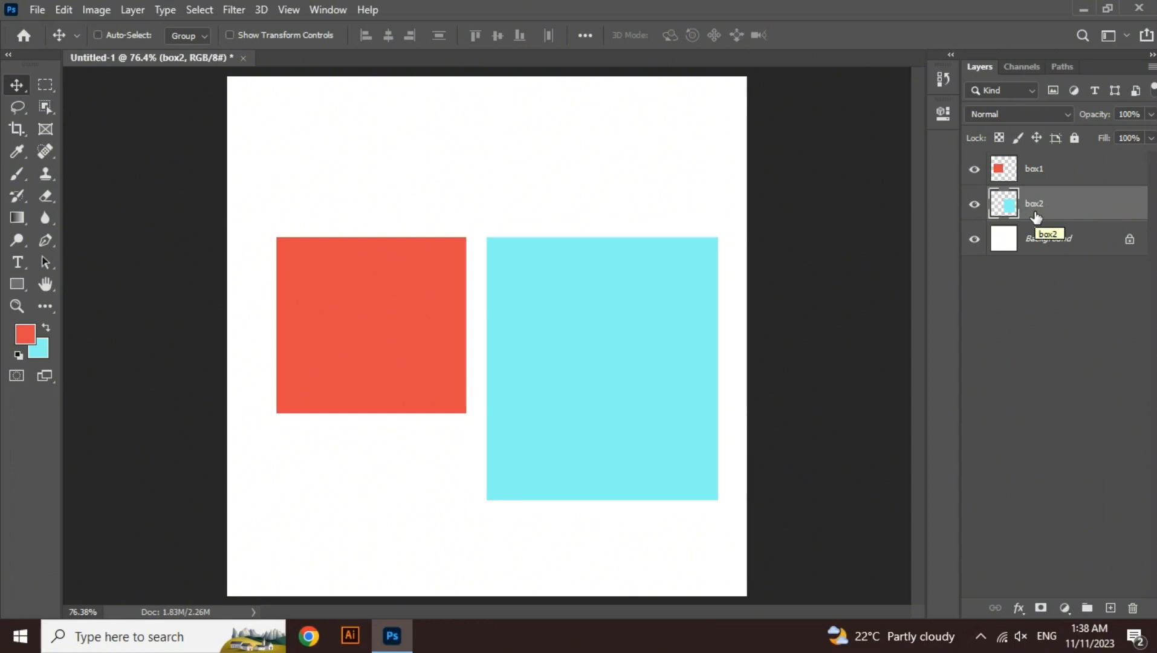
key("Delete")
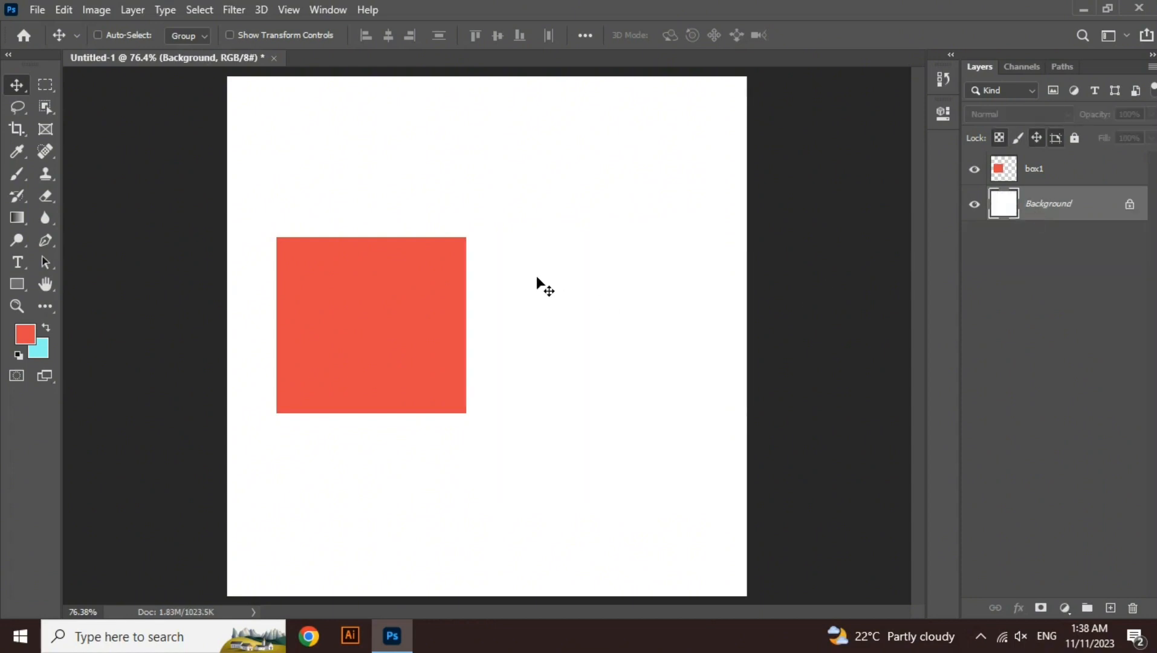
Move the red square to the canvas's upper-left corner and place a duplicate of it in the lower right area
left_click(1103, 176)
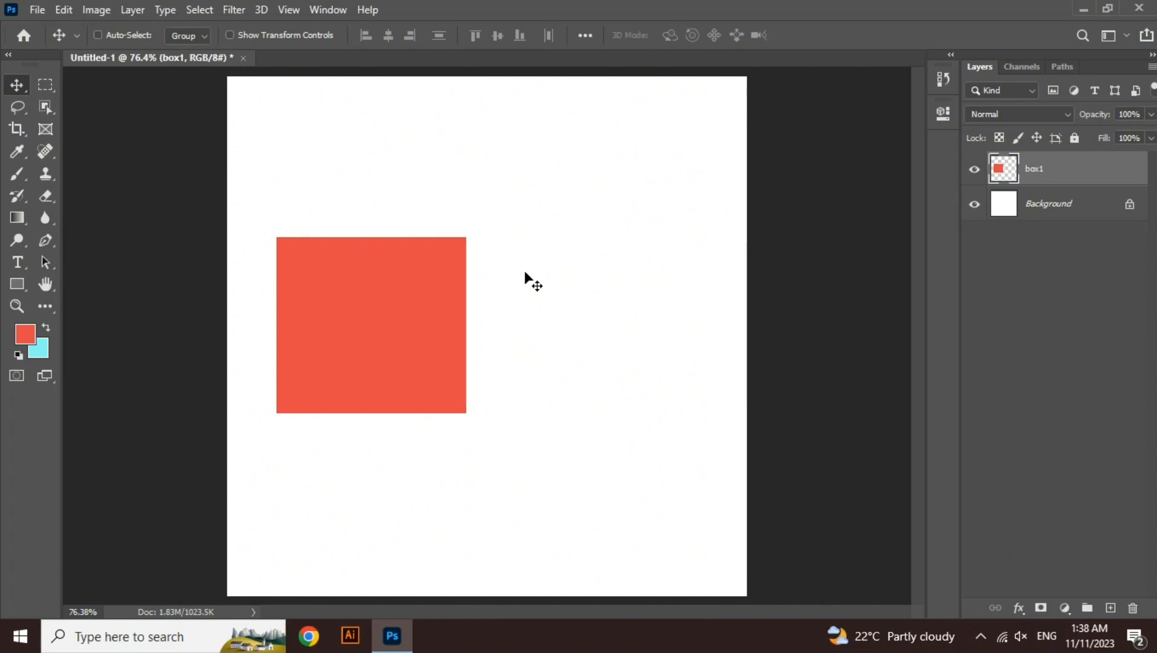
left_click_drag(348, 295, 313, 156)
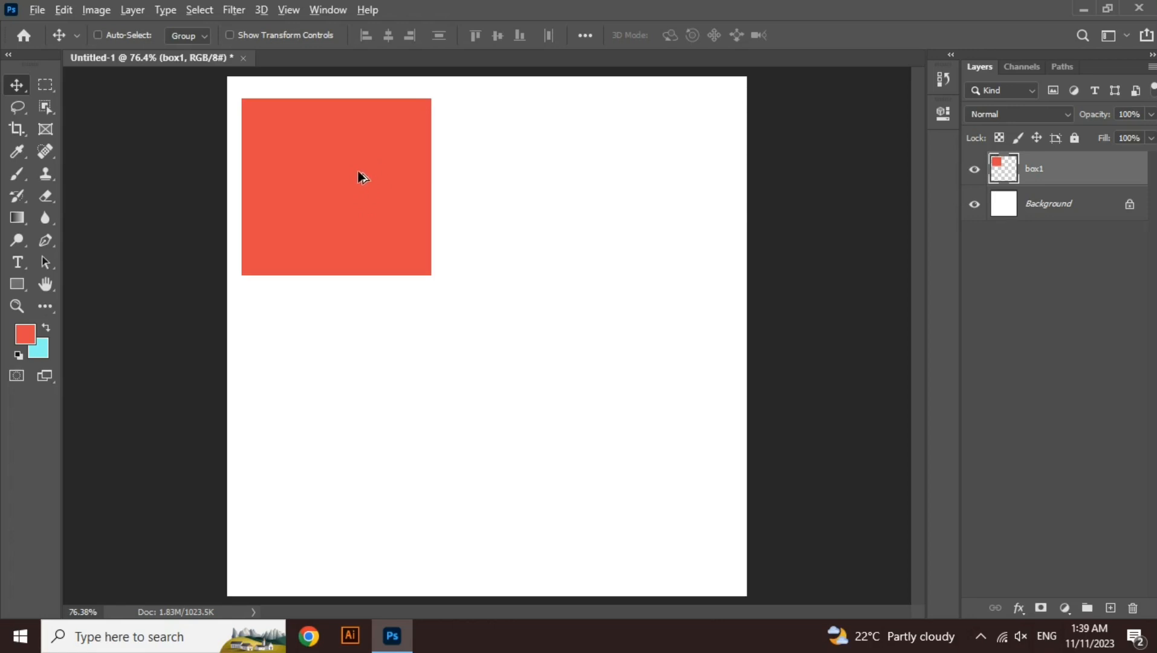
left_click_drag(362, 178, 655, 387)
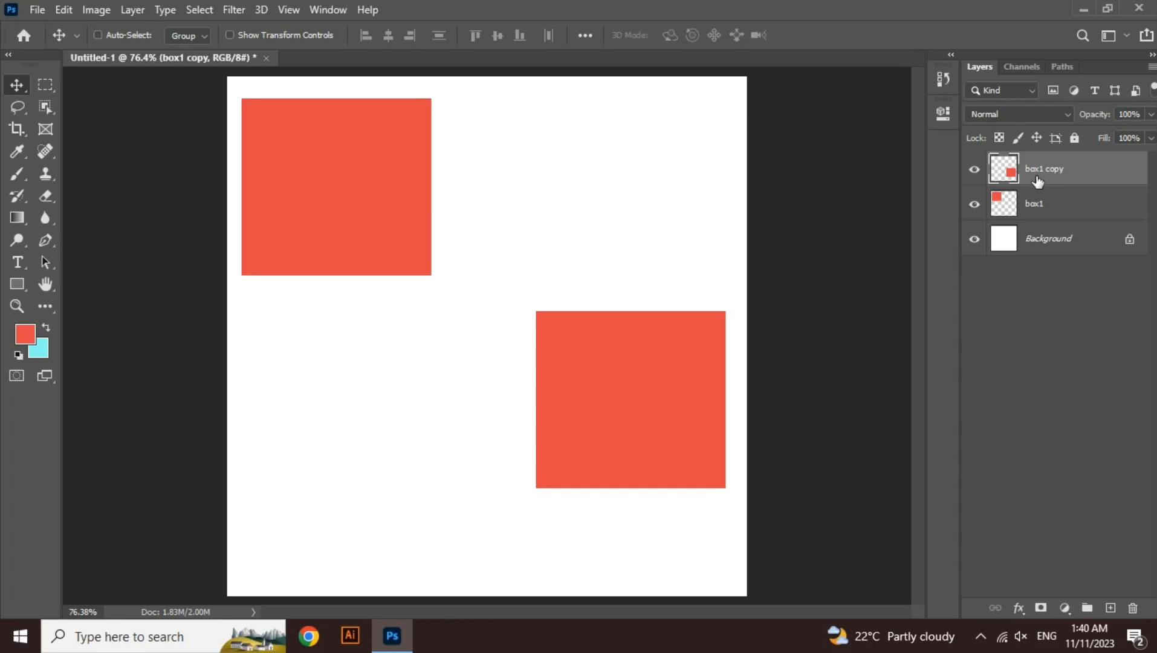
Duplicate the red square of the box1 layer four more times, placing the copies around the canvas edges
left_click(1064, 211)
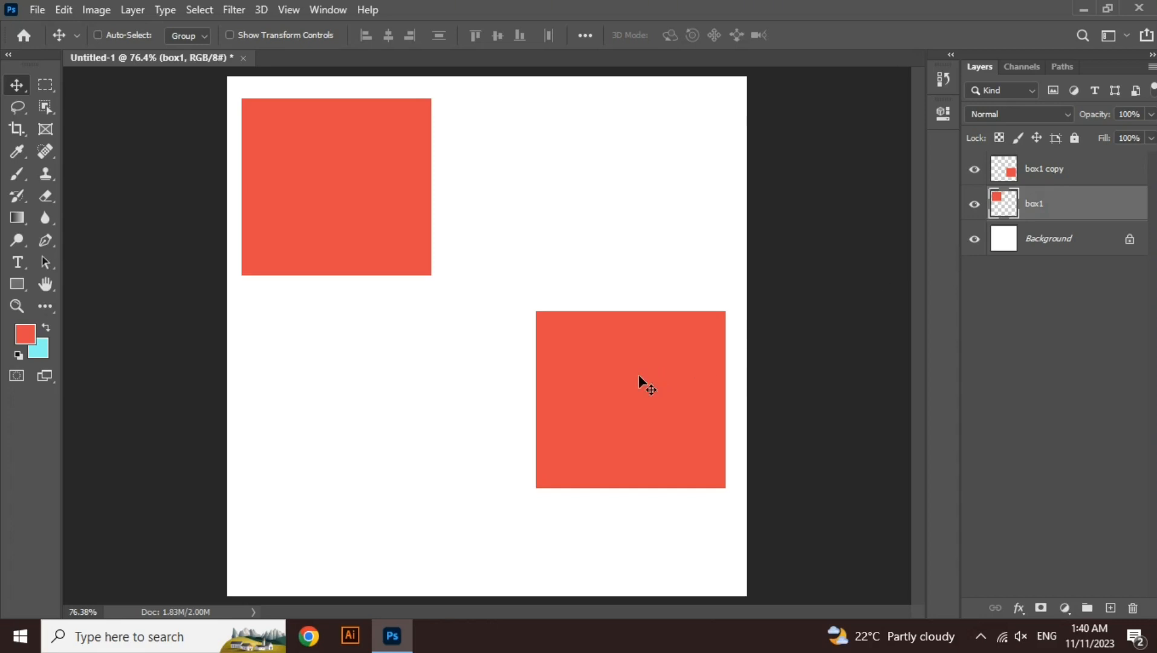
left_click_drag(407, 197, 674, 207)
left_click_drag(590, 201, 808, 142)
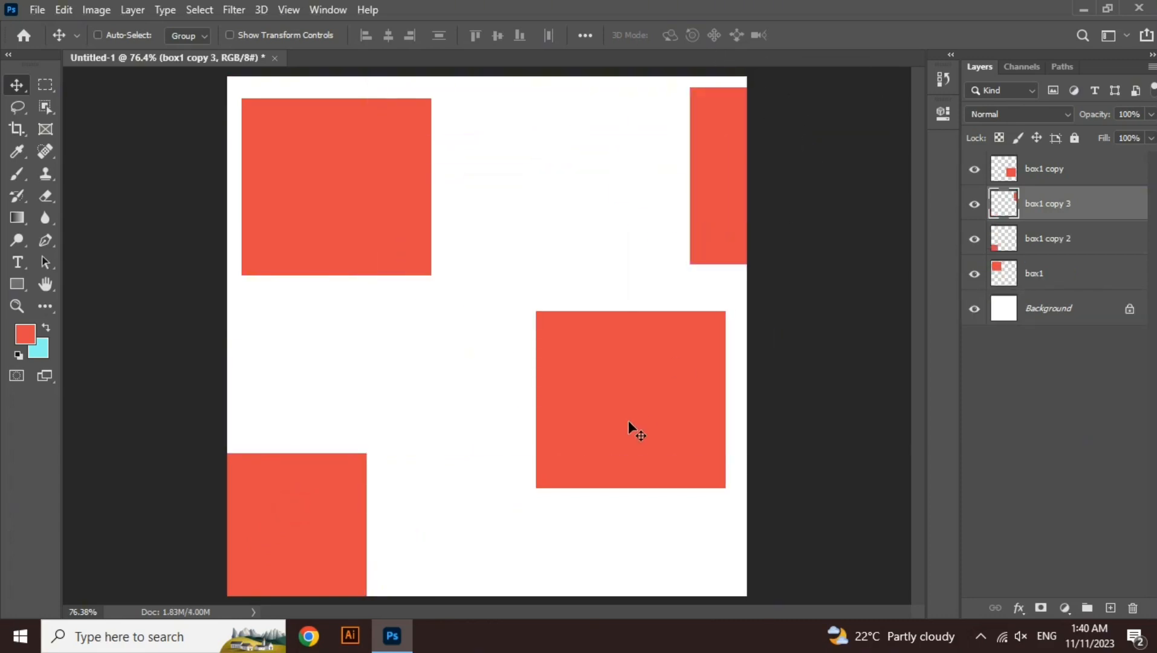
mouse_move(628, 421)
left_mouse_down()
mouse_move(739, 169)
mouse_move(646, 276)
mouse_move(576, 405)
mouse_move(601, 443)
mouse_move(630, 439)
left_mouse_up()
left_click_drag(710, 217, 754, 590)
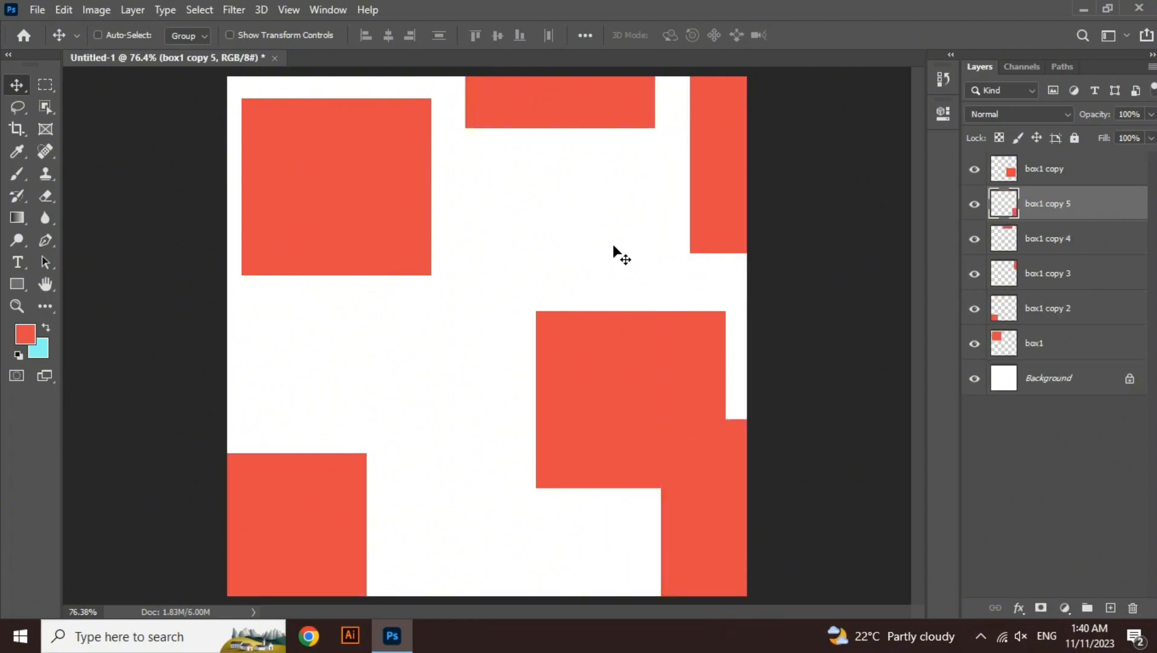
Delete the box1 layer and all of its copies, keeping only the Background layer
left_click(1054, 180)
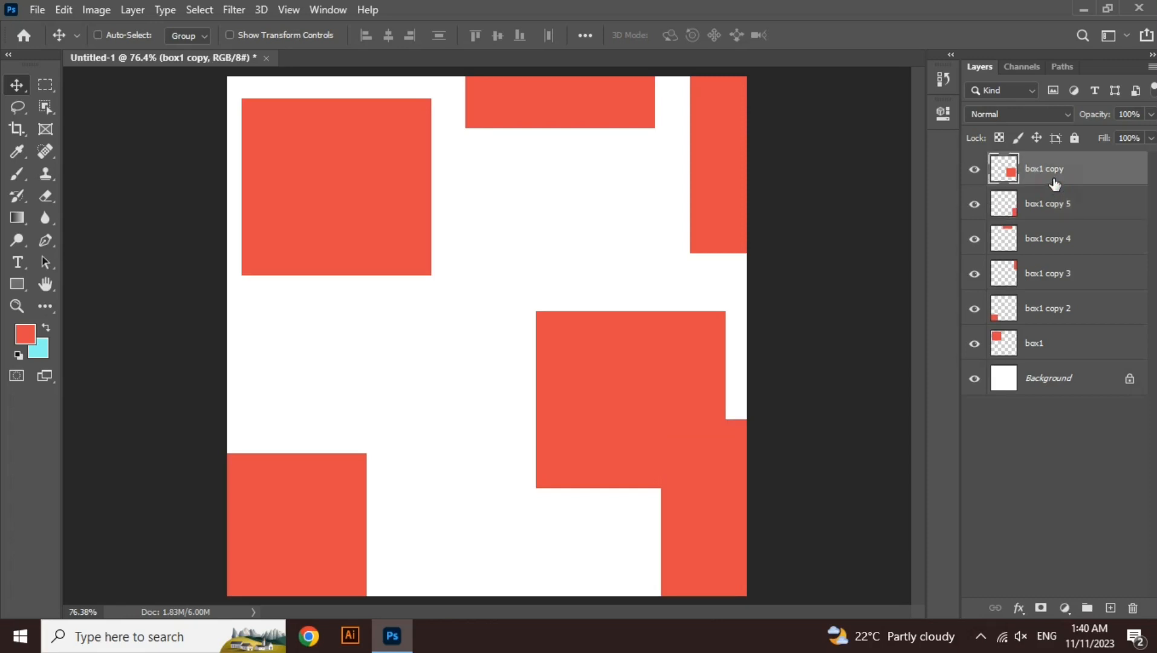
key("Delete")
key("Delete")
key("Delete")
key("Delete")
key("Delete")
key("Delete")
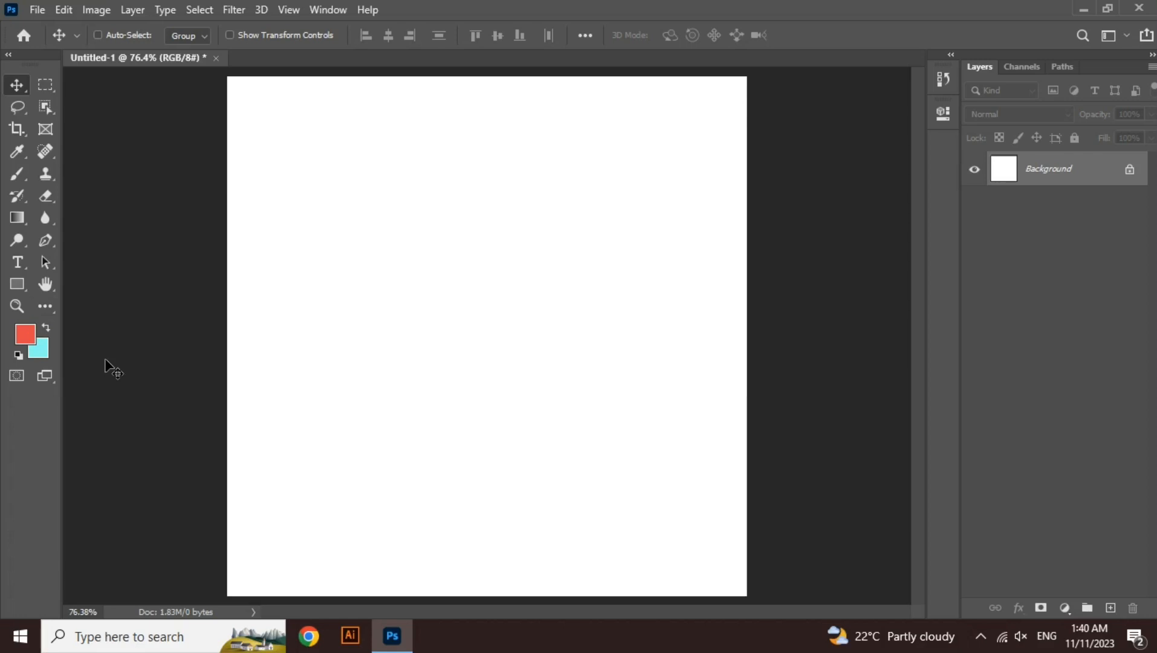
Reset the colors to default, marquee a small square in the canvas's upper-left corner, fill it with black on a new layer and deselect
key("d")
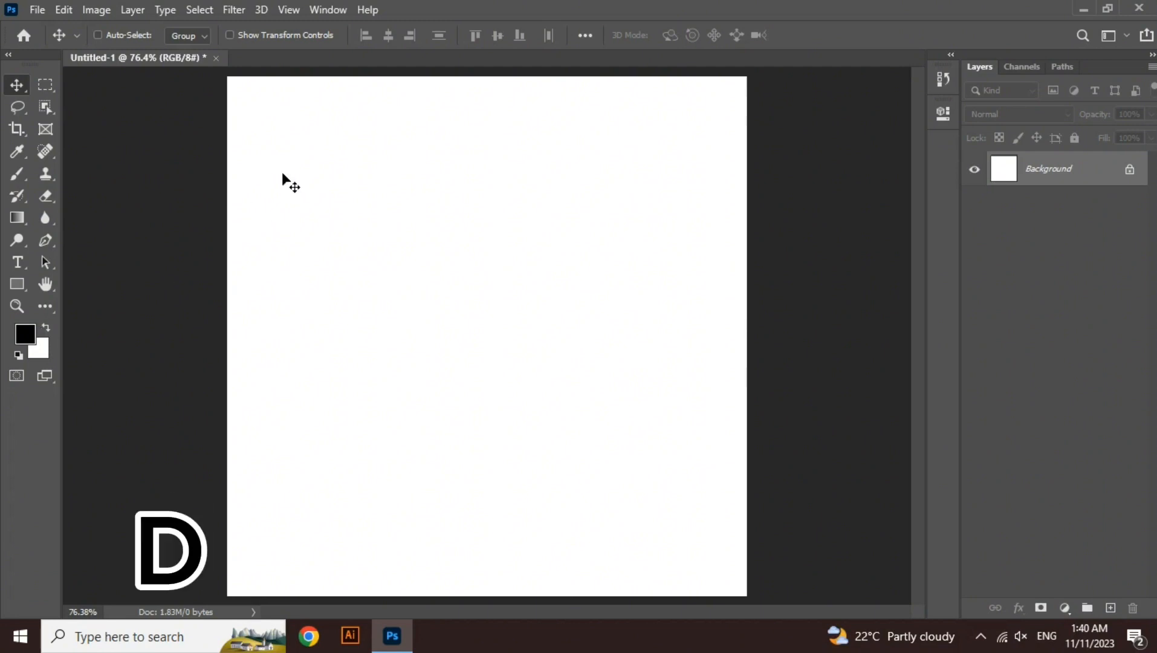
left_click(54, 85)
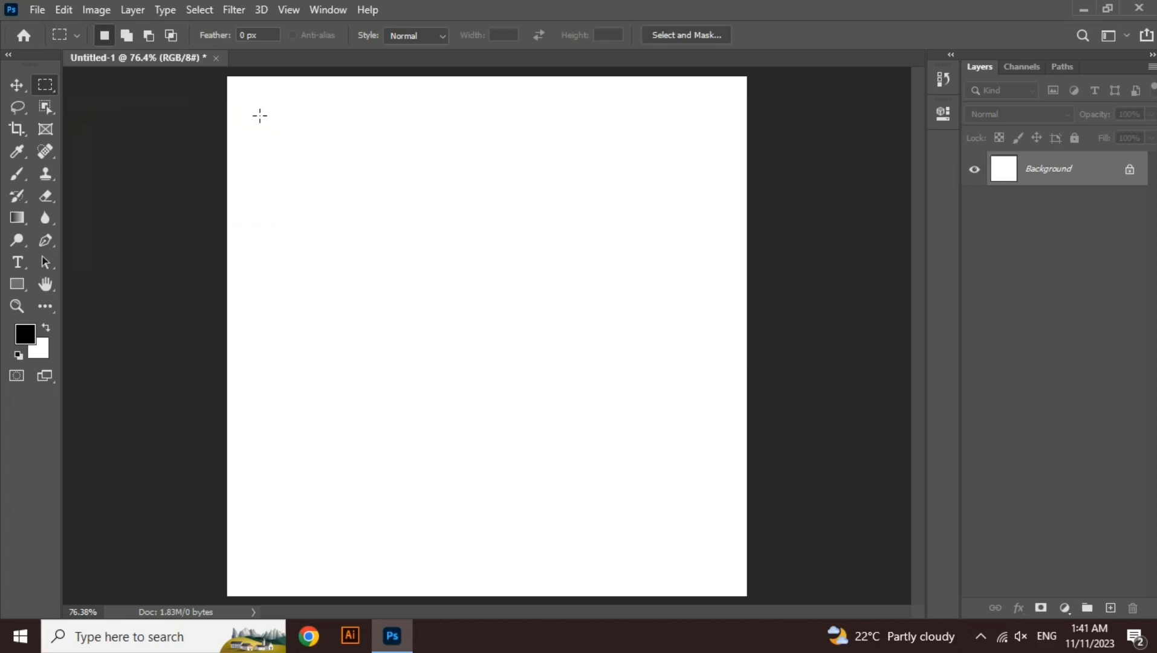
left_click_drag(222, 74, 296, 143)
key("ctrl+shift+n")
key("Return")
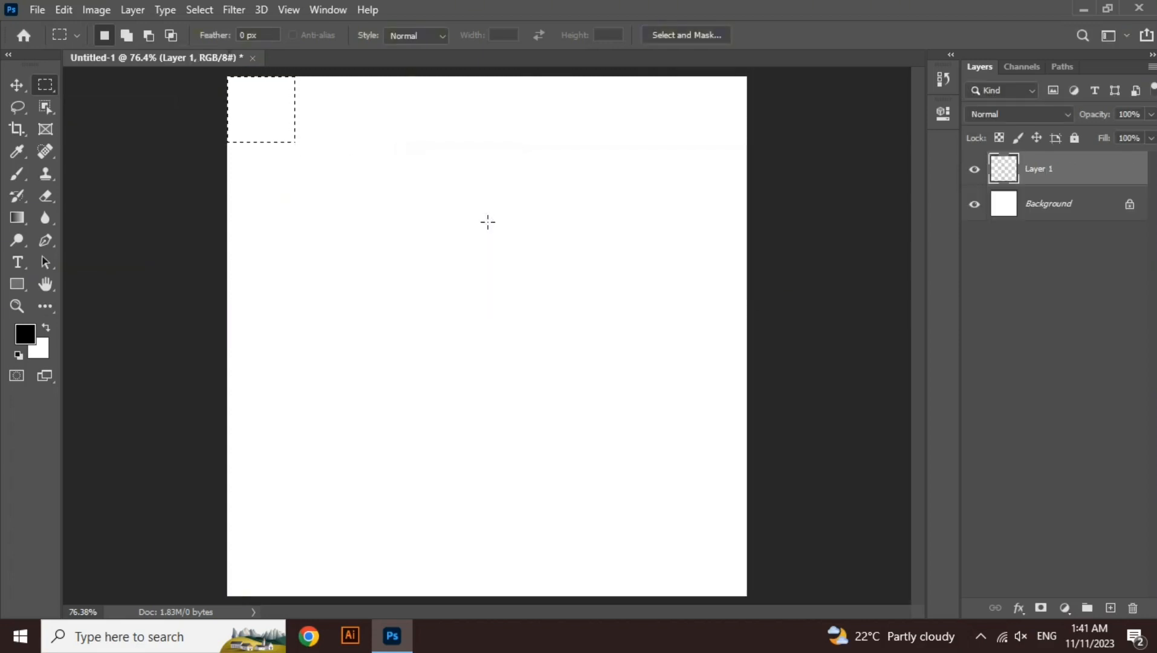
key("alt")
key("alt+BackSpace")
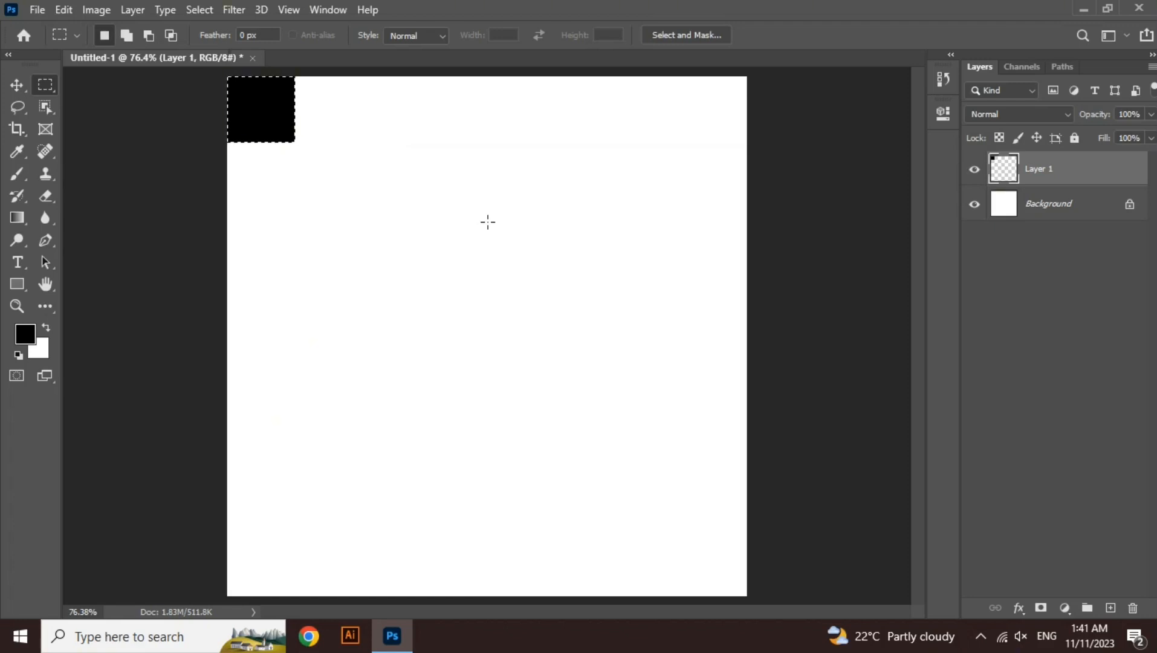
key("ctrl+d")
Duplicate the black square with the Move tool to form two staggered checkerboard rows along the upper edge of the canvas
left_click(19, 88)
left_click_drag(302, 190, 285, 127)
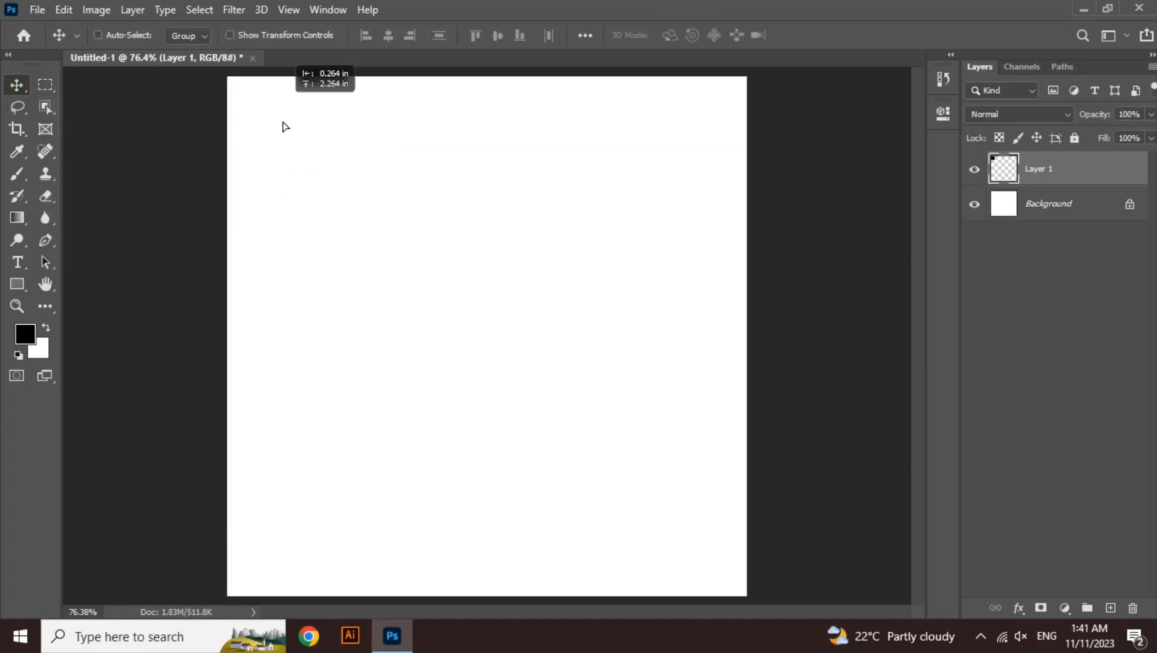
key("ctrl+z")
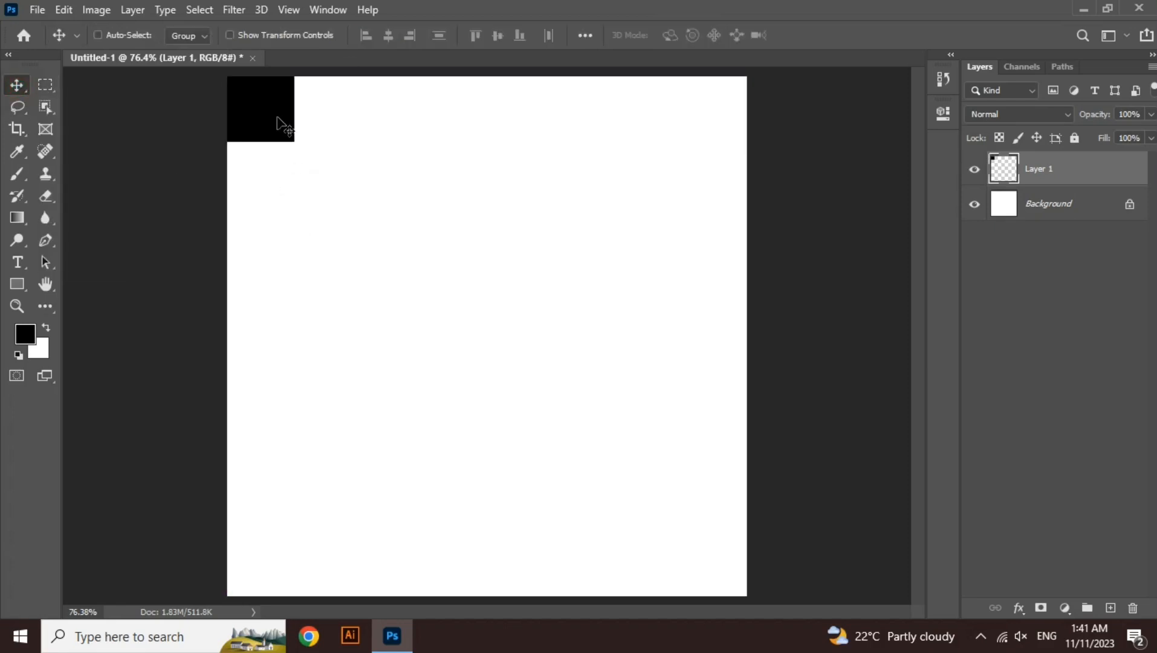
left_click_drag(278, 124, 619, 184)
left_click_drag(619, 184, 748, 185)
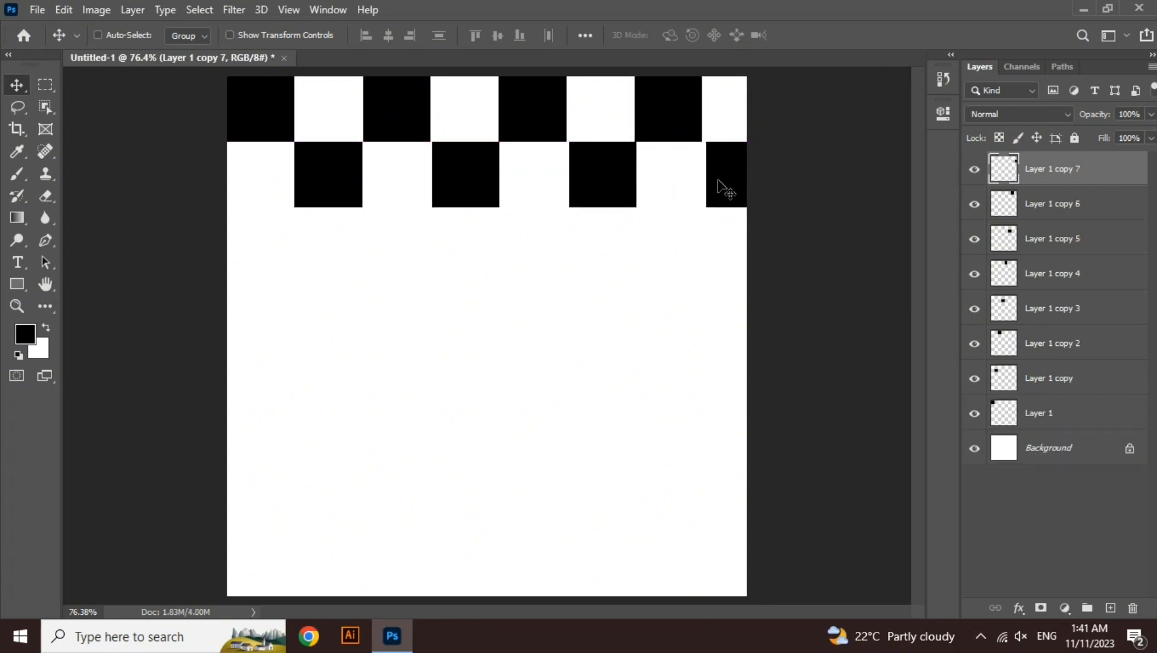
Nudge the last black square of the first row slightly to the right to even out the spacing
left_click(1034, 210)
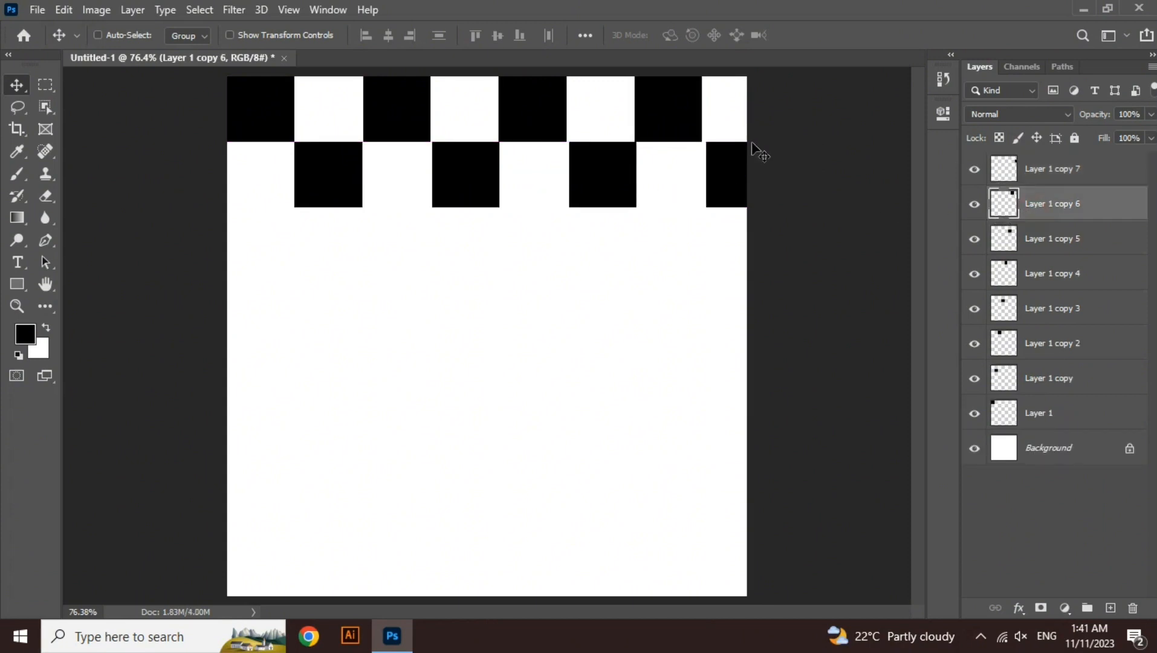
left_click_drag(677, 111, 678, 113)
key("Right")
key("Right")
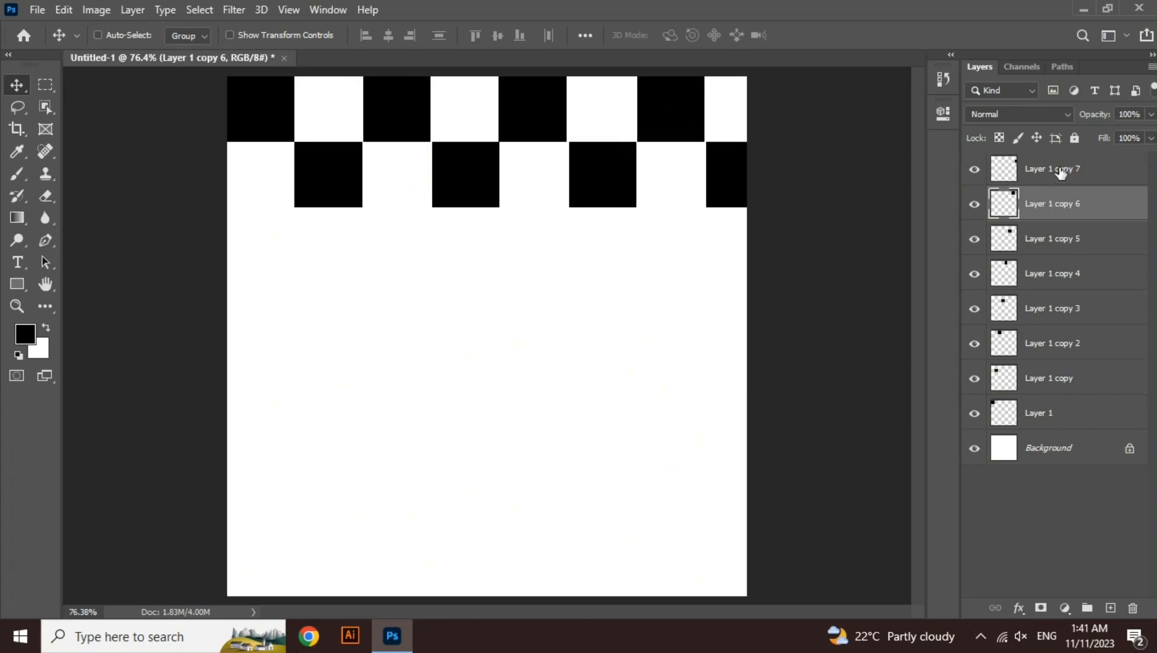
Keep duplicating the black squares row by row until an alternating checkerboard of eight rows fills the canvas
left_click(1061, 173)
left_click_drag(734, 178, 656, 245)
left_click_drag(572, 261, 530, 244)
left_click_drag(524, 239, 463, 311)
left_click_drag(463, 312, 604, 313, "alt")
left_click(523, 250)
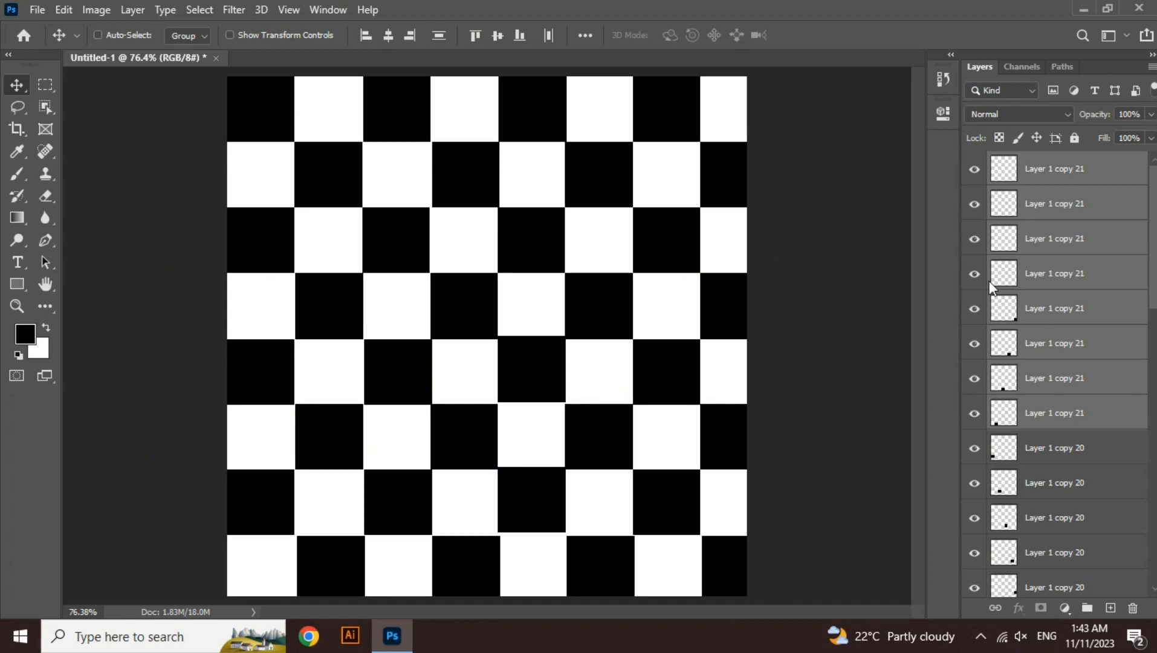
scroll(989, 280, "down", 5)
scroll(1155, 538, "down", 10)
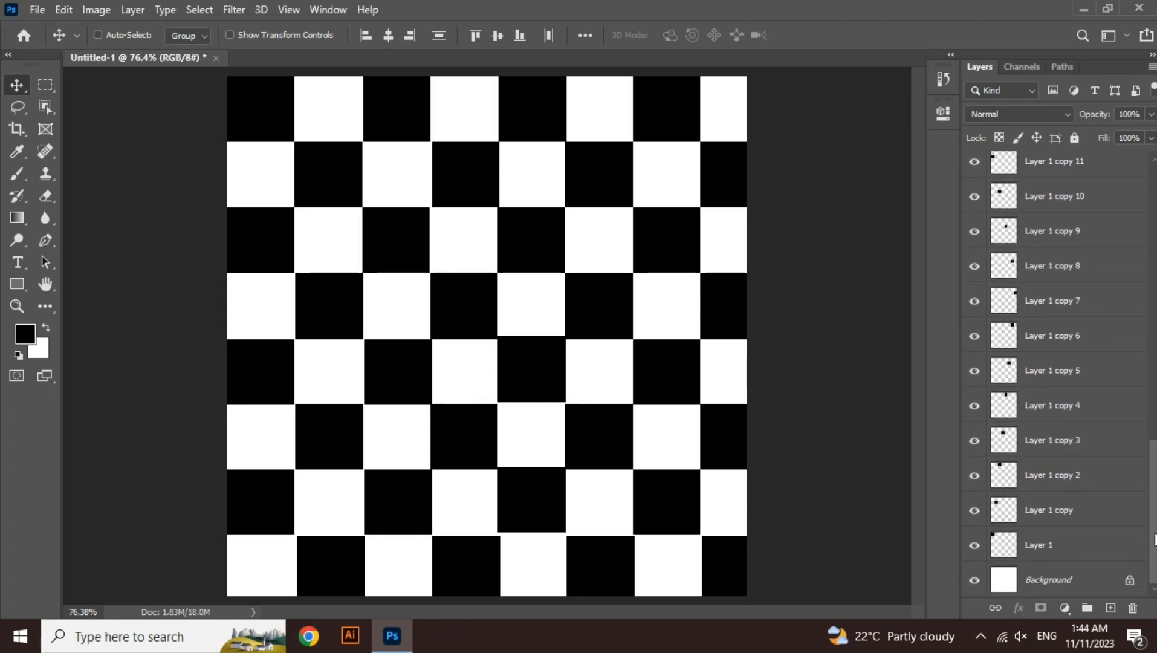
left_click_drag(1155, 538, 1155, 247)
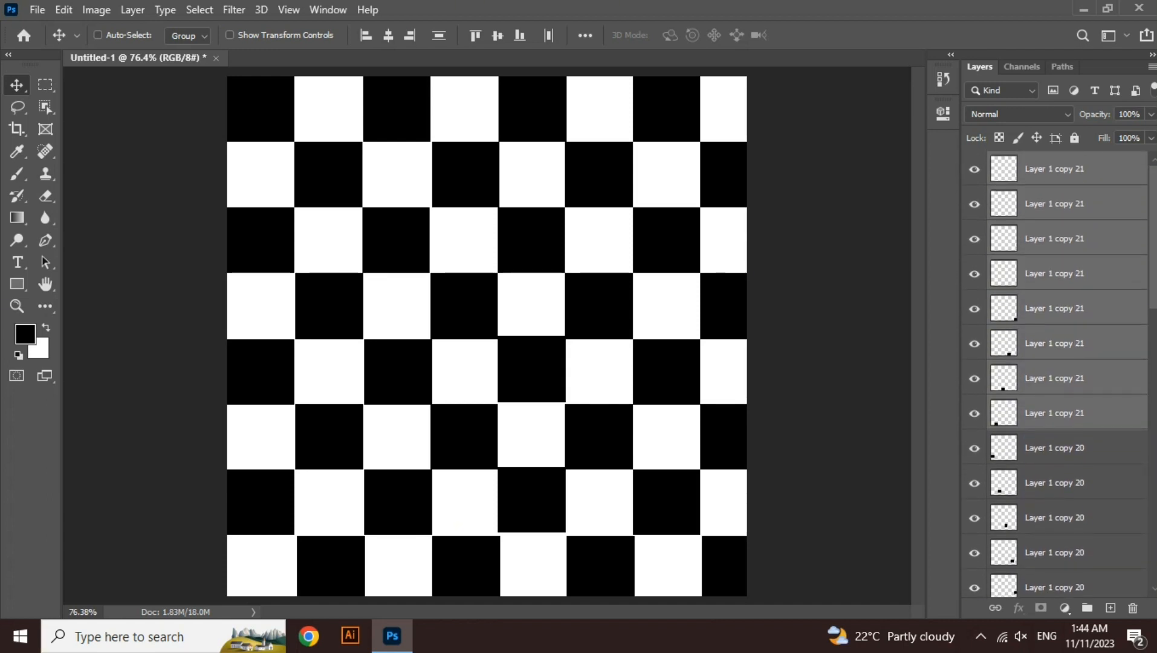